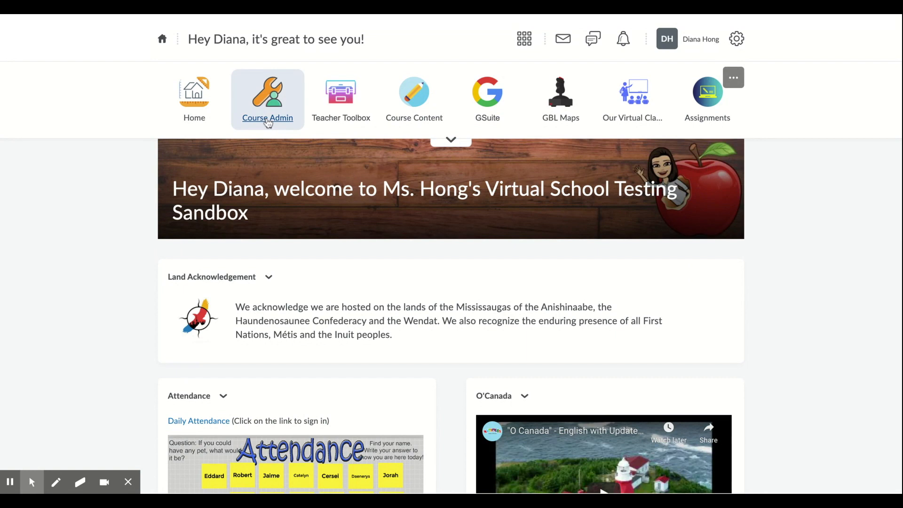
- Open the group management page from the course administration tools
left_click(444, 143)
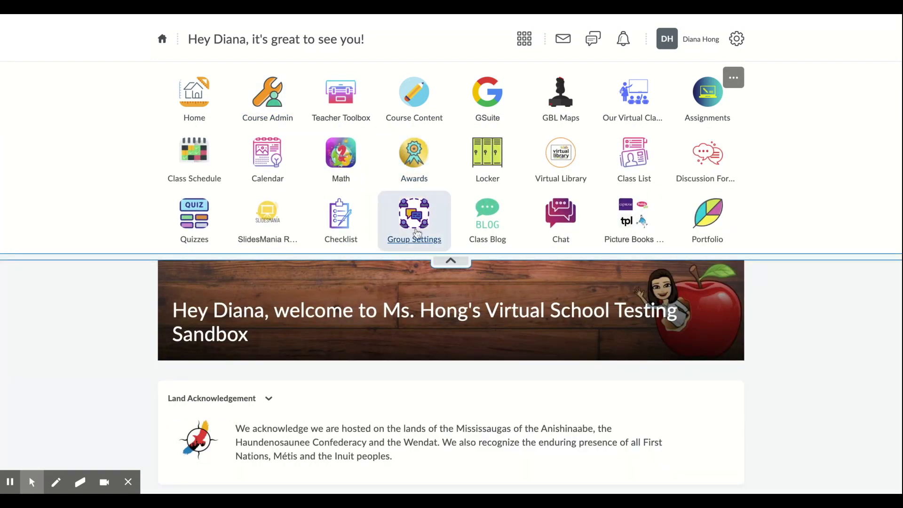
left_click(276, 121)
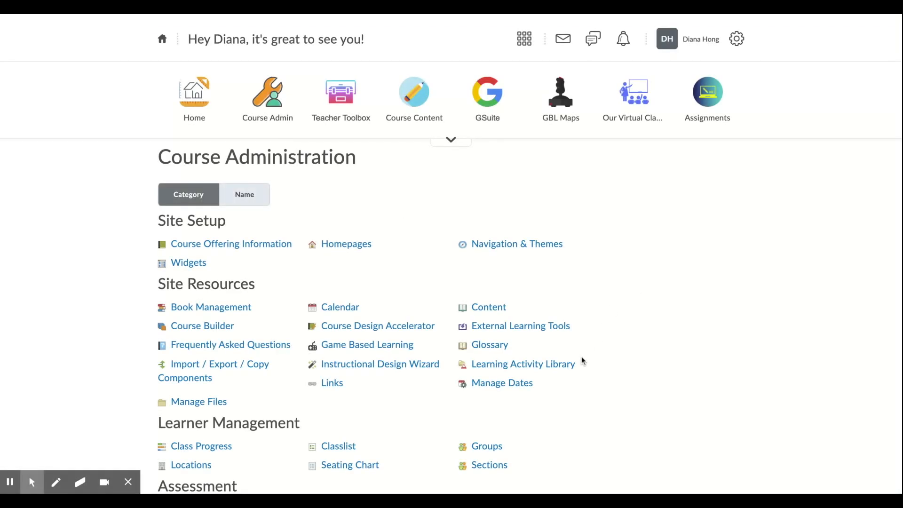
scroll(582, 364, "down", 2)
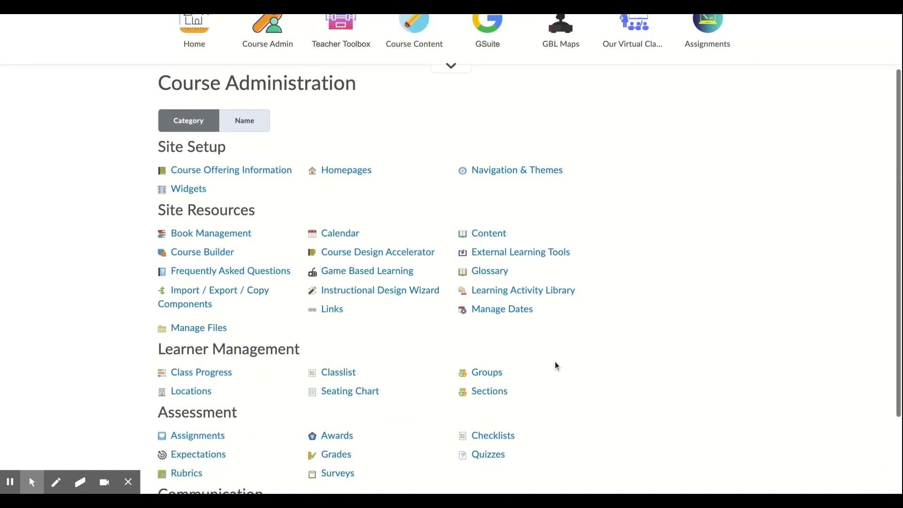
left_click(484, 378)
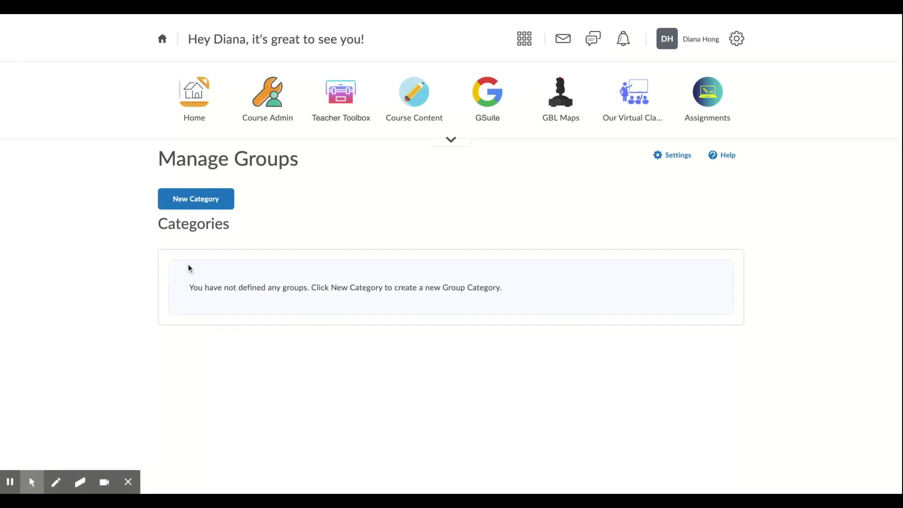
- Start a new group category and name it "Social Studies"
left_click(204, 205)
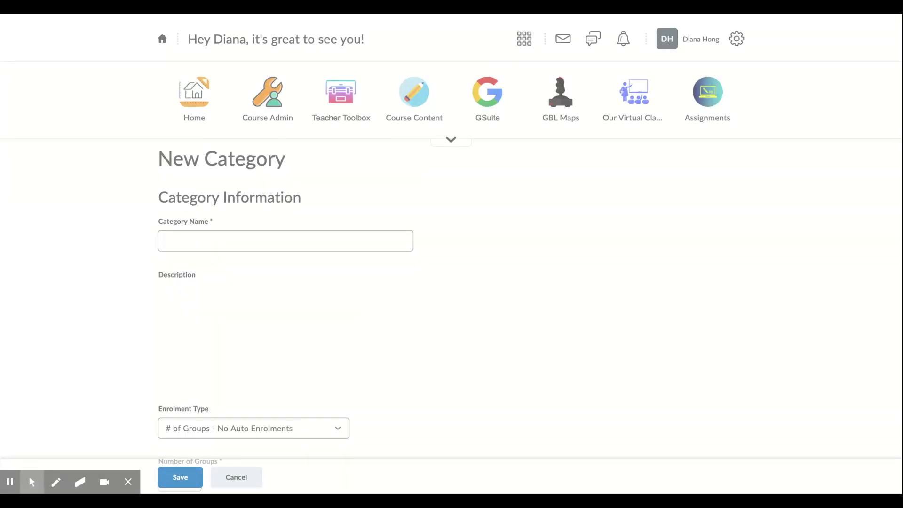
left_click(174, 241)
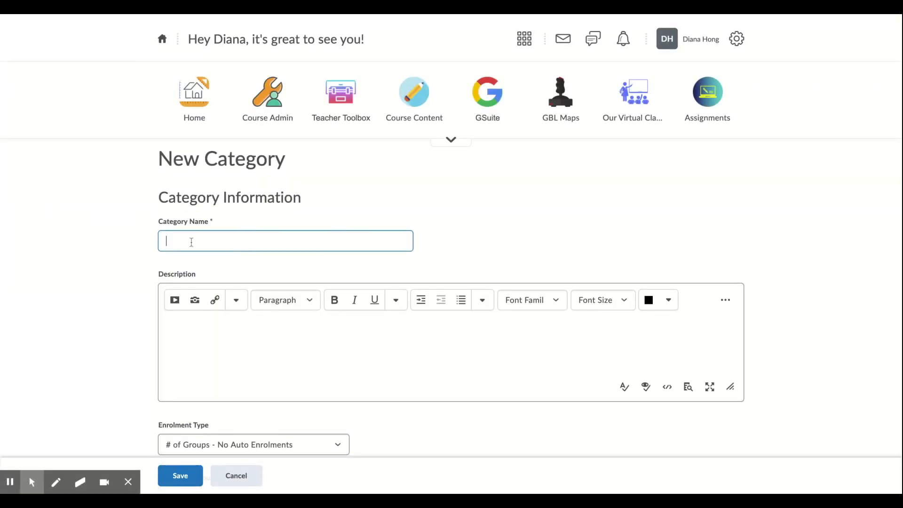
type("Social Studies")
left_click(126, 295)
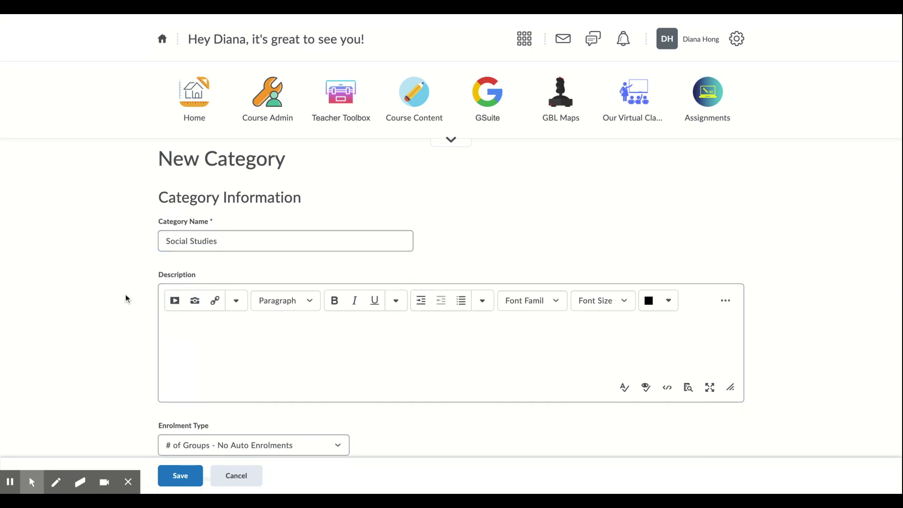
- Set the number of groups in the category to 2 and leave the group prefix empty
scroll(125, 299, "down", 3)
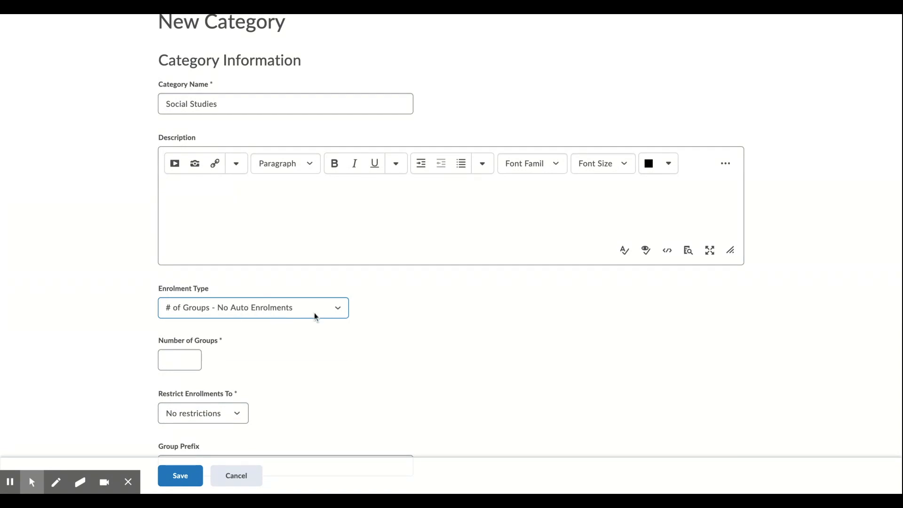
left_click(183, 357)
type("2")
left_click(275, 372)
scroll(275, 371, "down", 1)
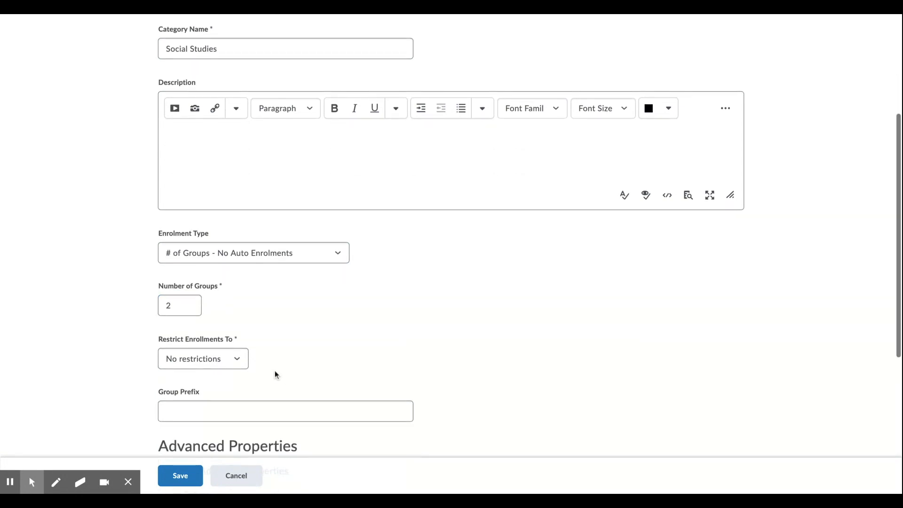
left_click(202, 394)
scroll(202, 394, "down", 2)
left_click(193, 338)
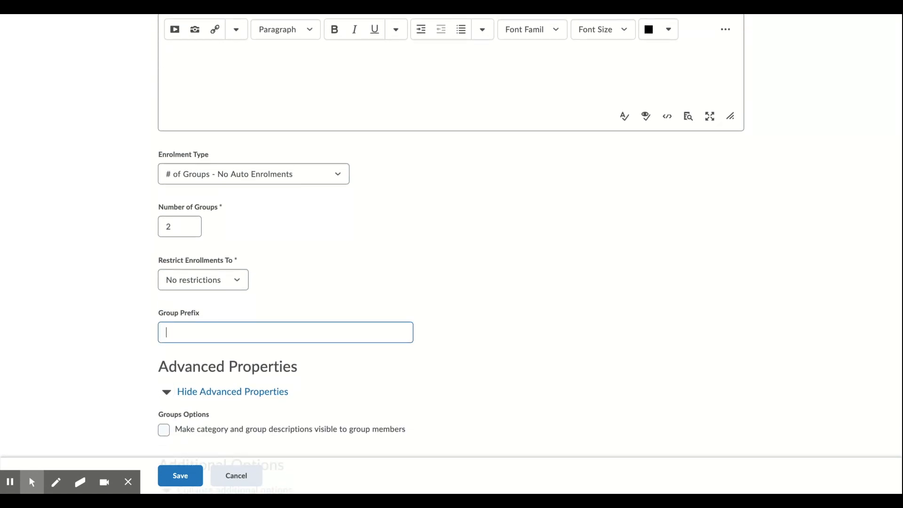
left_click(117, 372)
scroll(116, 372, "down", 2)
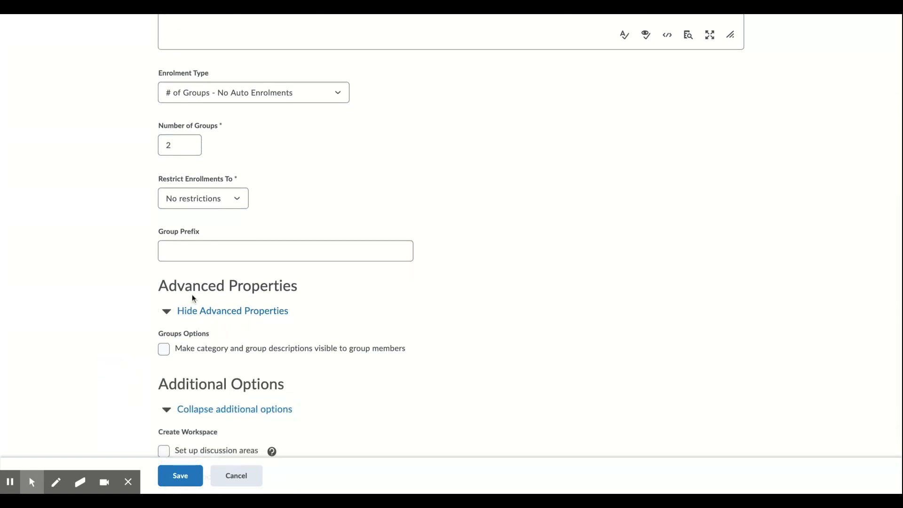
- Enable the assignments, lockers and discussion areas workspace options for the new category
scroll(175, 367, "down", 2)
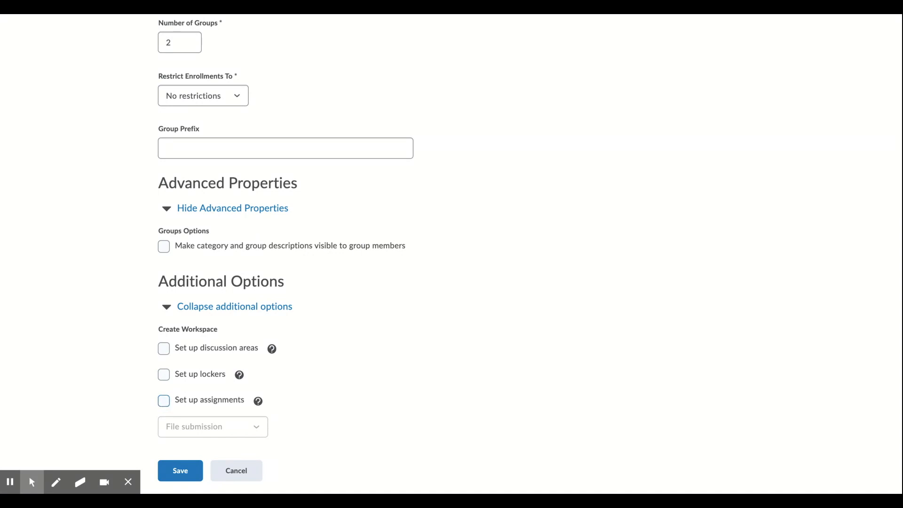
left_click(163, 401)
left_click(163, 375)
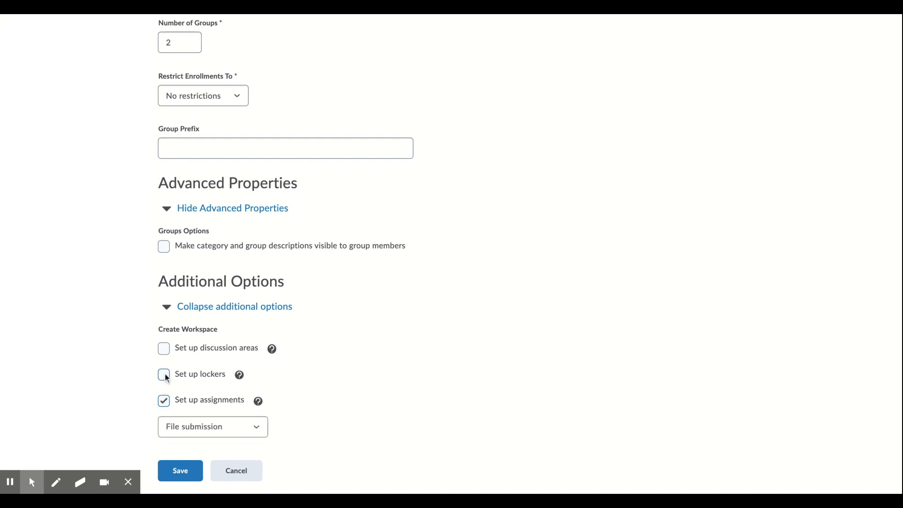
left_click(164, 349)
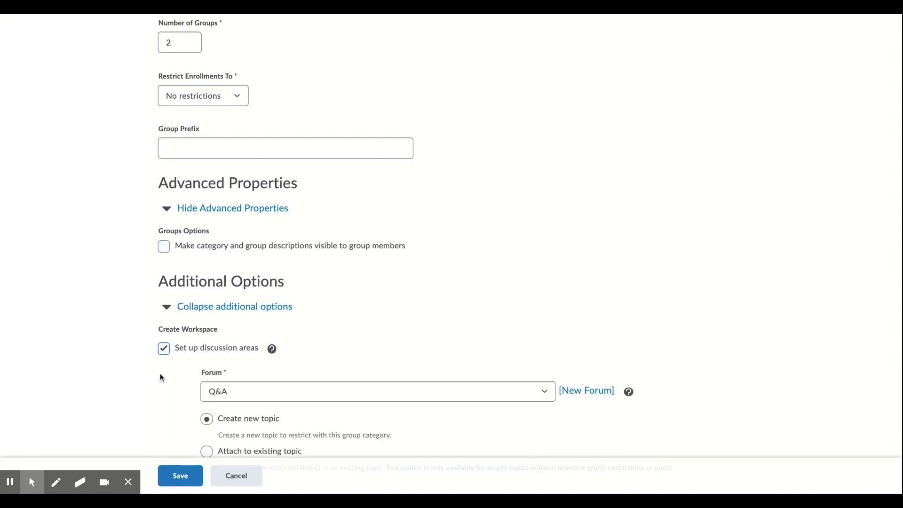
- Choose the Social Studies forum for the discussion areas, keep the new topic option, and save the category
scroll(162, 391, "down", 1)
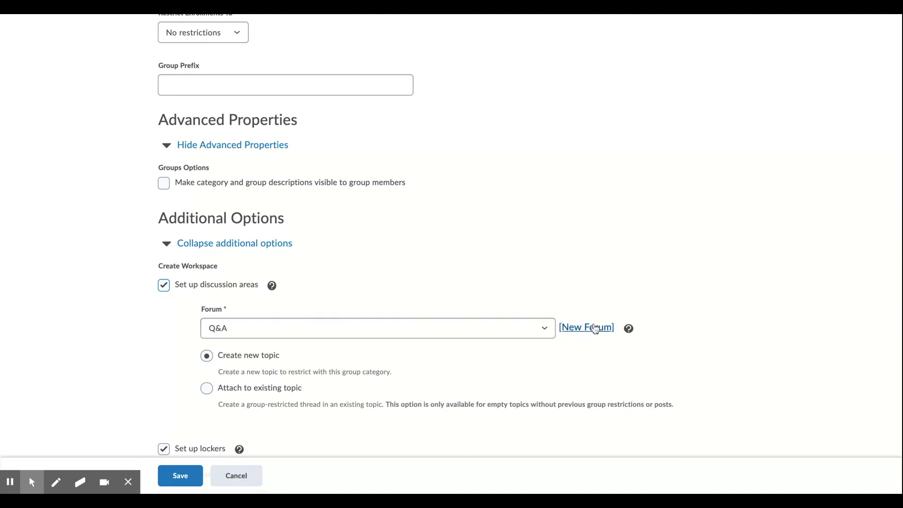
left_click(524, 332)
left_click(303, 362)
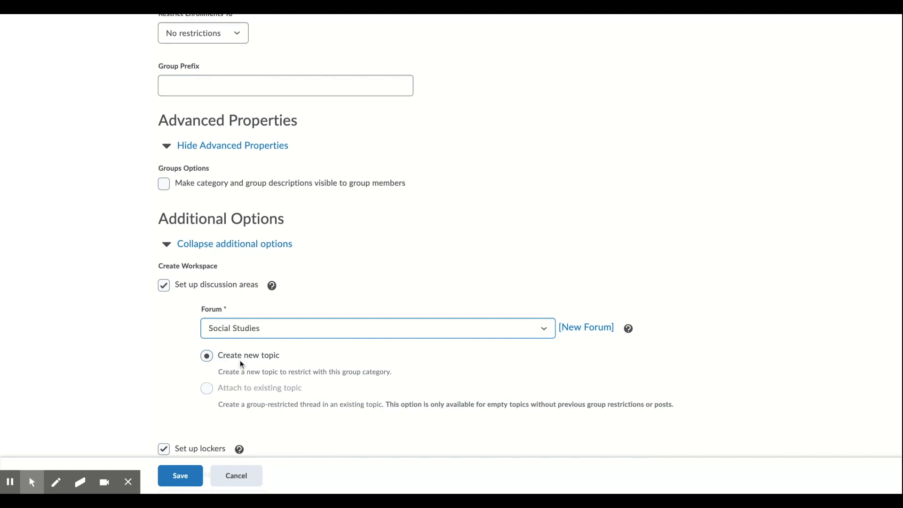
scroll(169, 357, "down", 2)
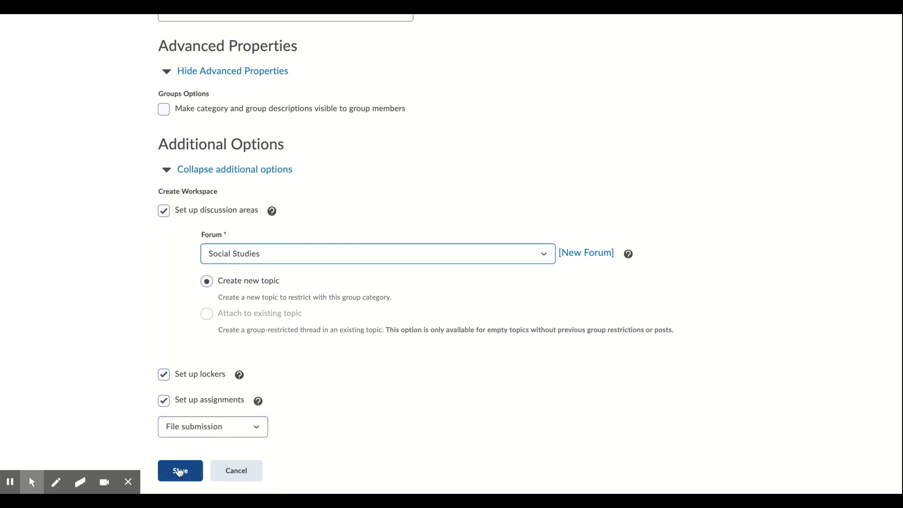
left_click(181, 473)
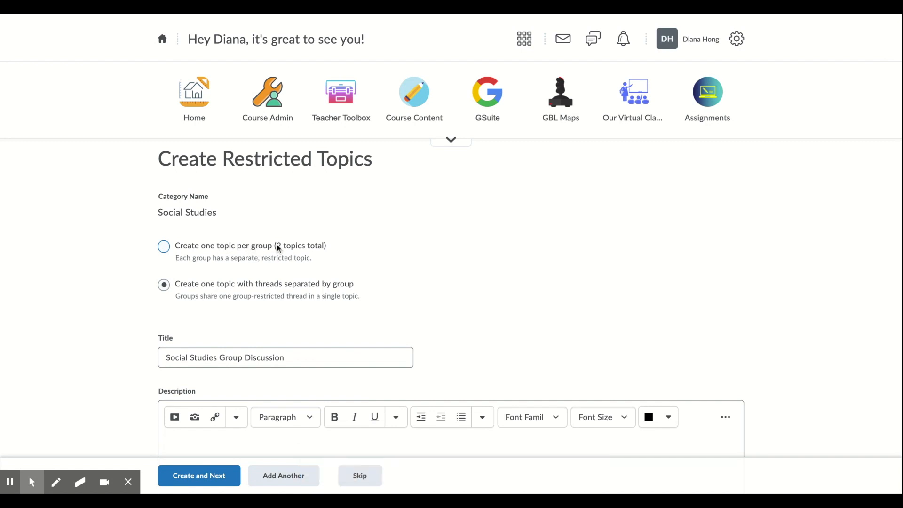
- Create one restricted topic per group, then skip the assignment setup and finish the workspace creation
left_click(164, 246)
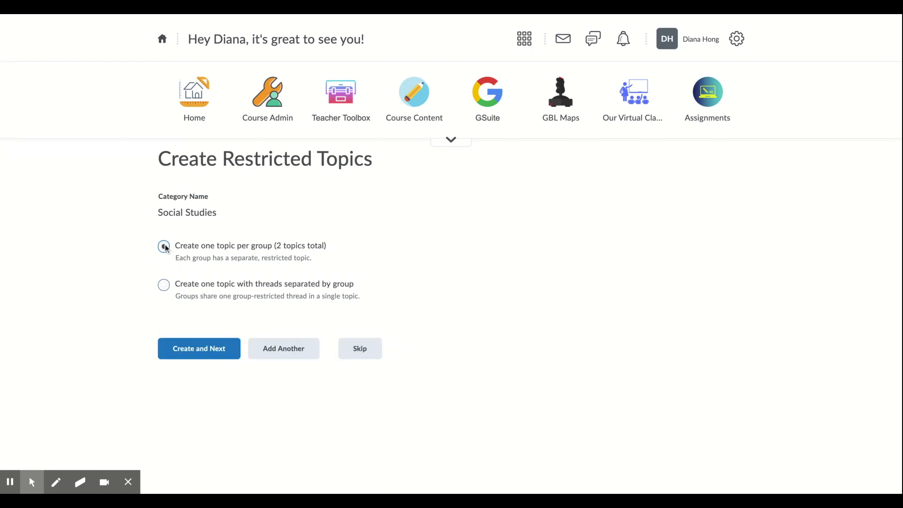
left_click(205, 352)
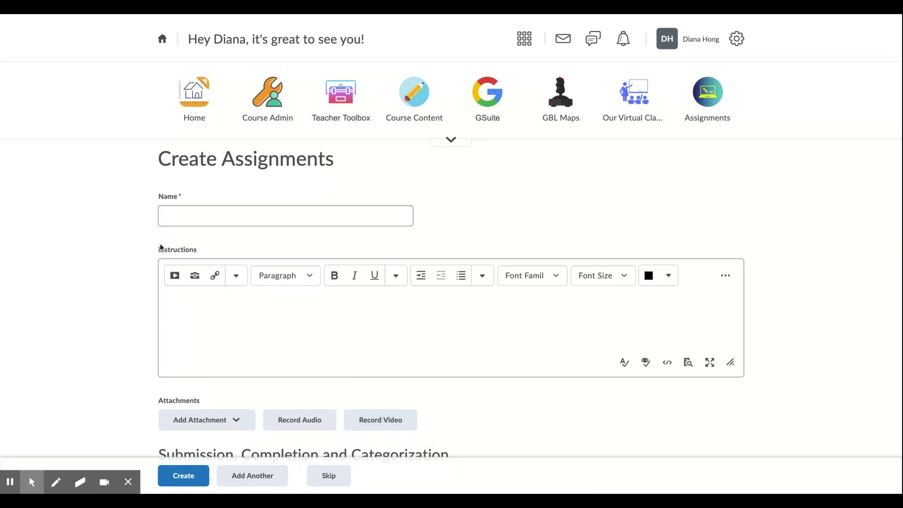
scroll(130, 298, "down", 2)
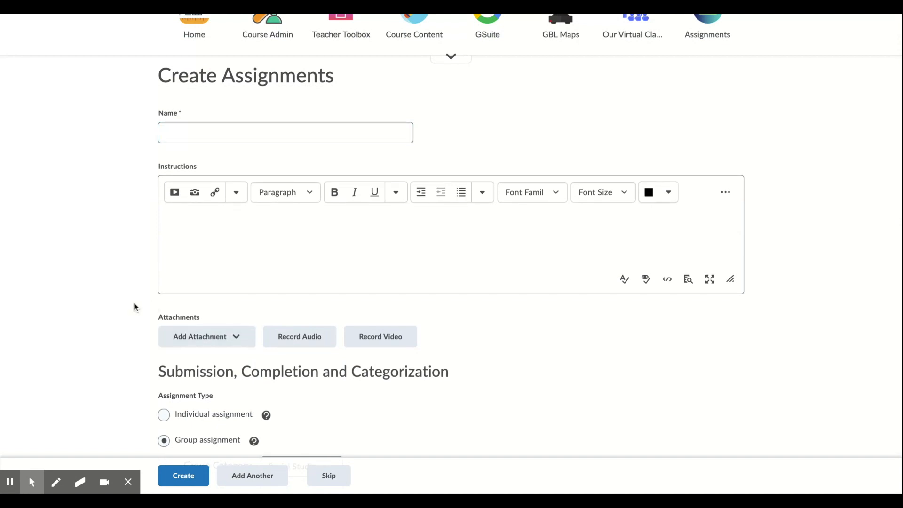
scroll(135, 303, "down", 3)
scroll(135, 303, "down", 12)
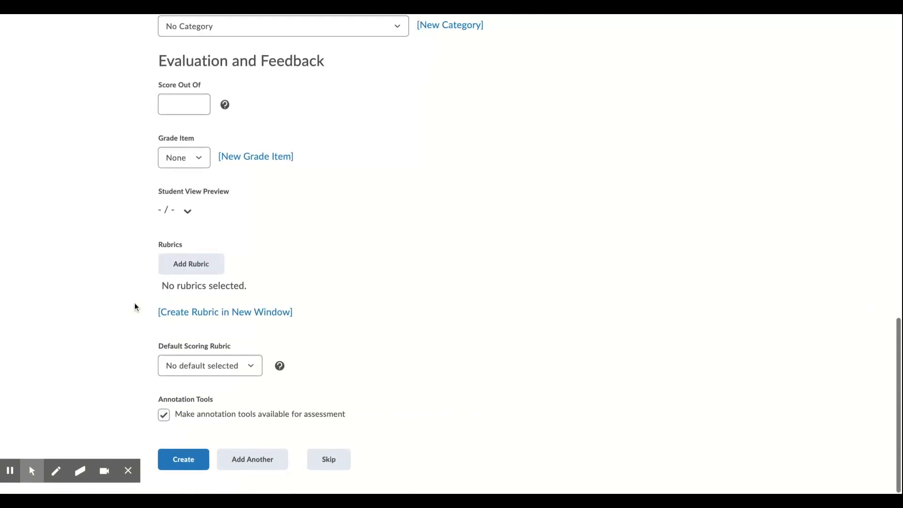
left_click(340, 473)
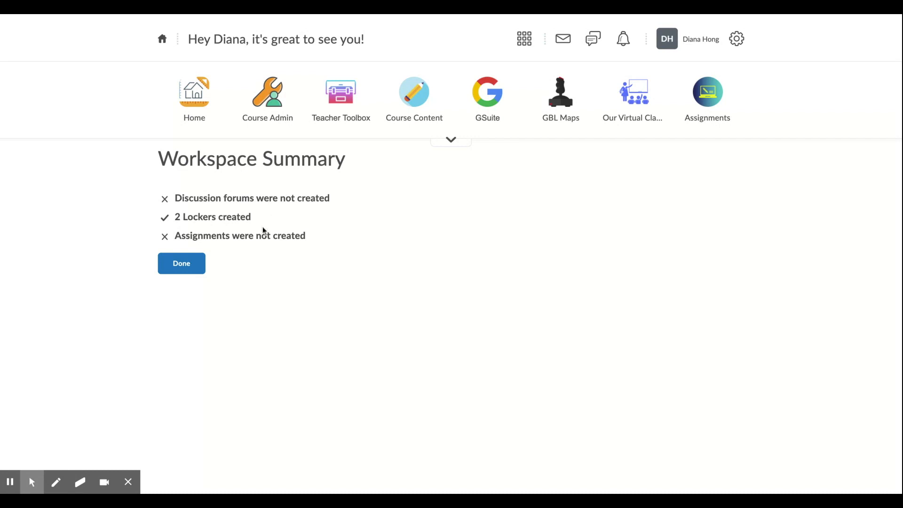
left_click(182, 267)
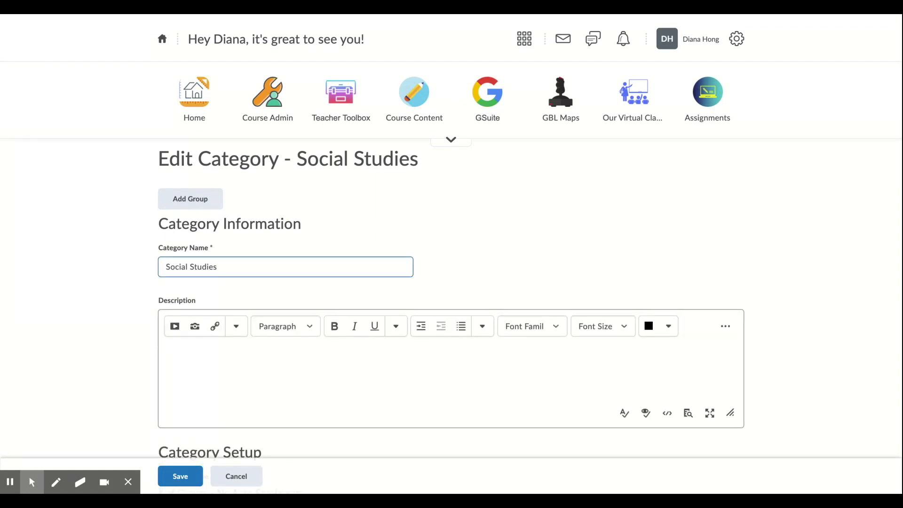
- Look over the Social Studies category settings and return to the group management page
scroll(130, 312, "down", 1)
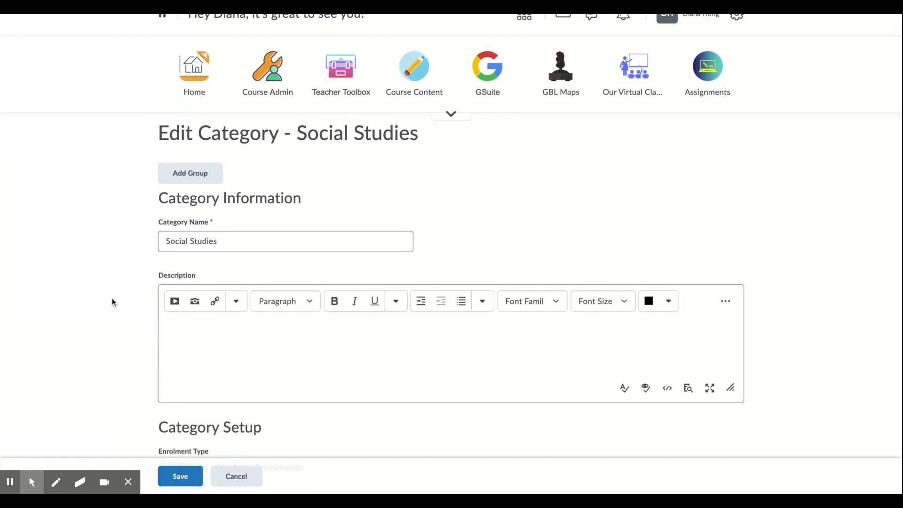
scroll(112, 298, "down", 8)
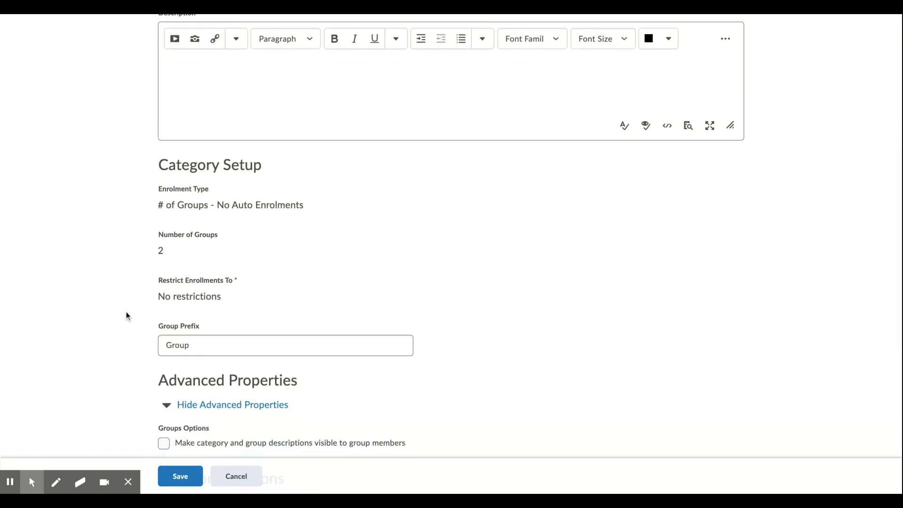
scroll(153, 222, "up", 6)
scroll(154, 223, "up", 1)
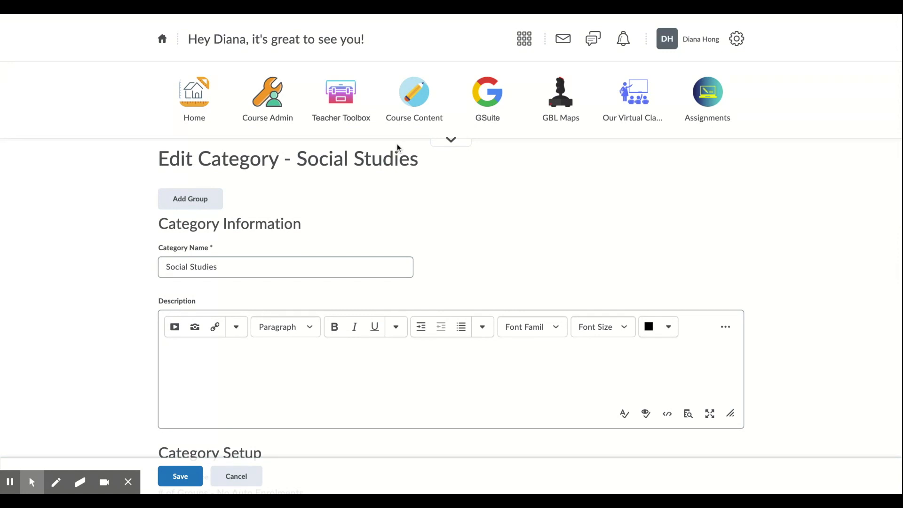
left_click(447, 142)
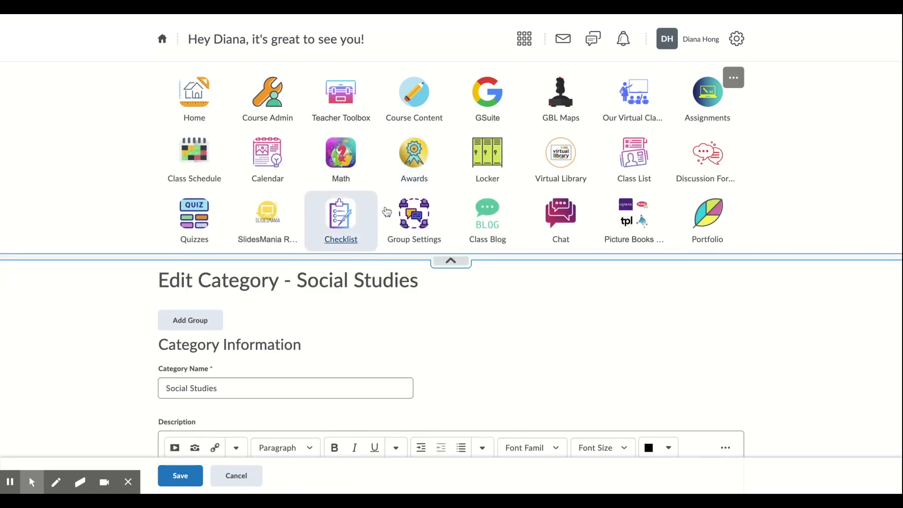
left_click(418, 241)
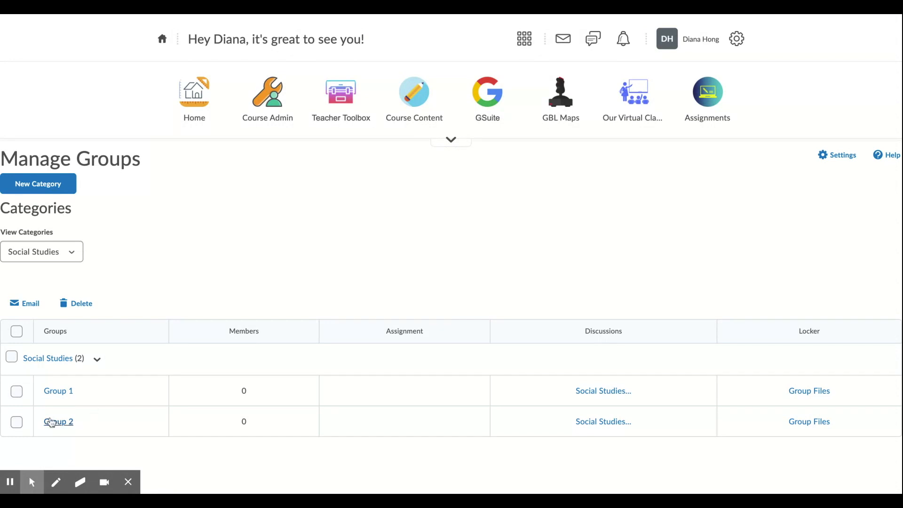
- Open Group 1 for editing and change its group name to "Grade 3's"
left_click(59, 392)
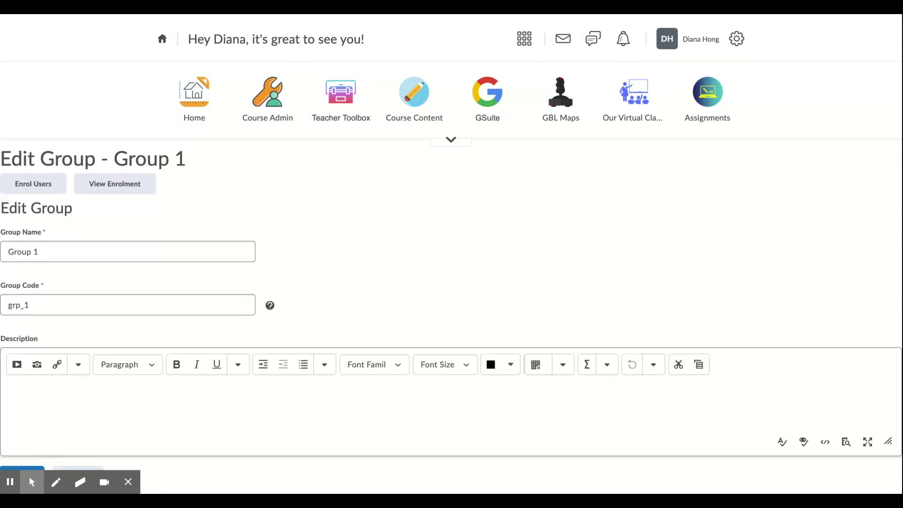
double_click(61, 253)
key("BackSpace")
key("BackSpace")
key("BackSpace")
key("BackSpace")
key("BackSpace")
key("BackSpace")
key("BackSpace")
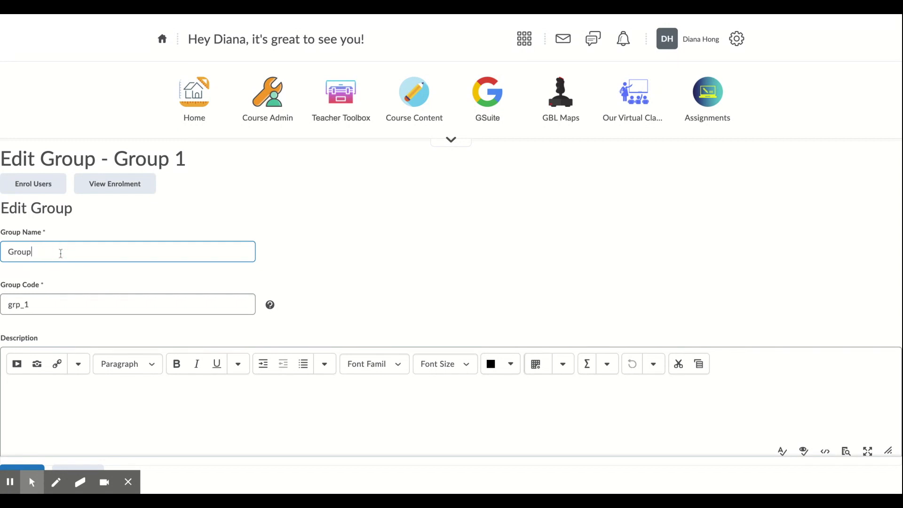
type("Grade 3's")
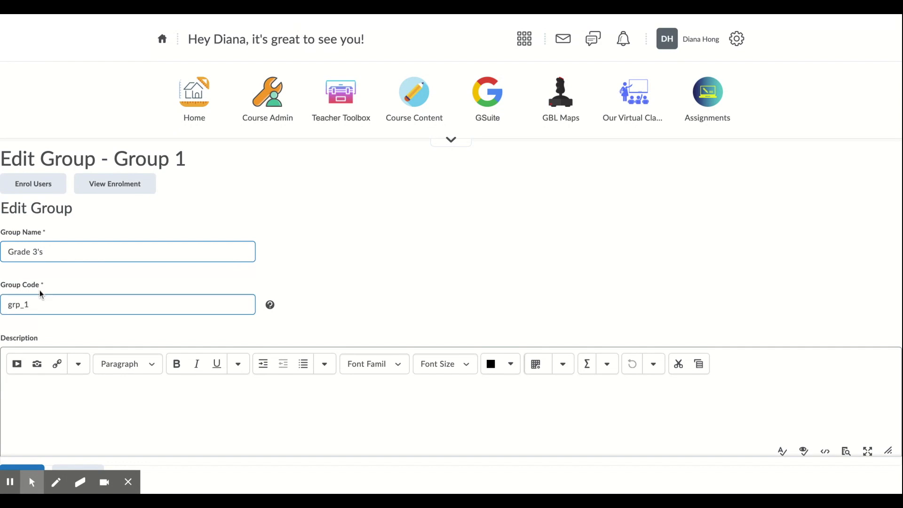
- Set the group code to "Gr3" and save the group
double_click(45, 308)
type("Gr3")
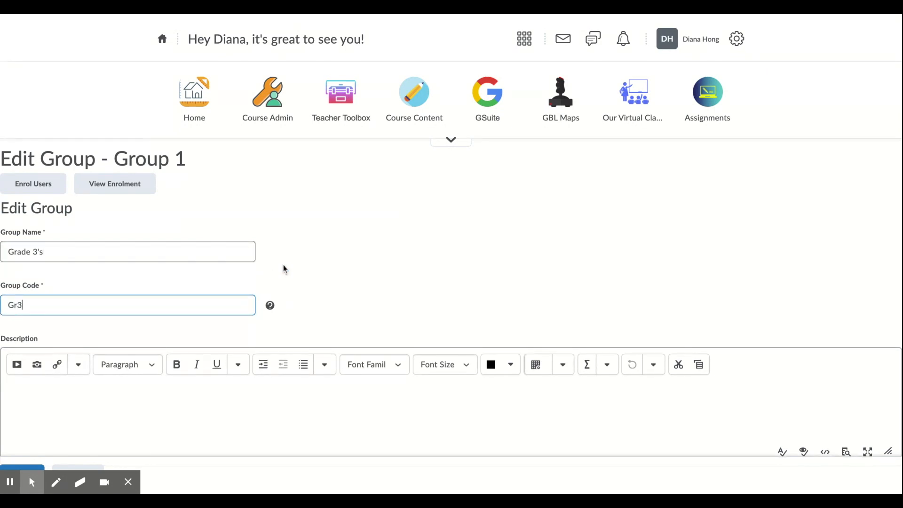
left_click(310, 271)
scroll(311, 272, "down", 1)
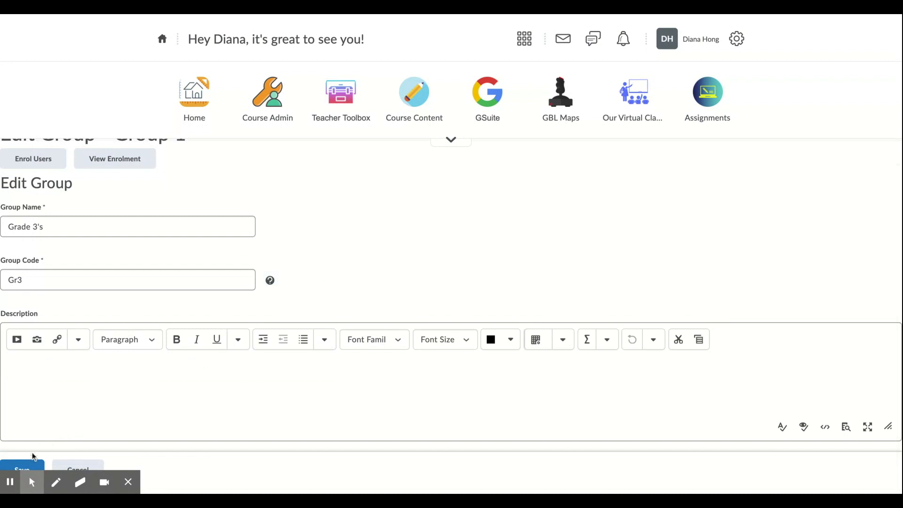
left_click(21, 467)
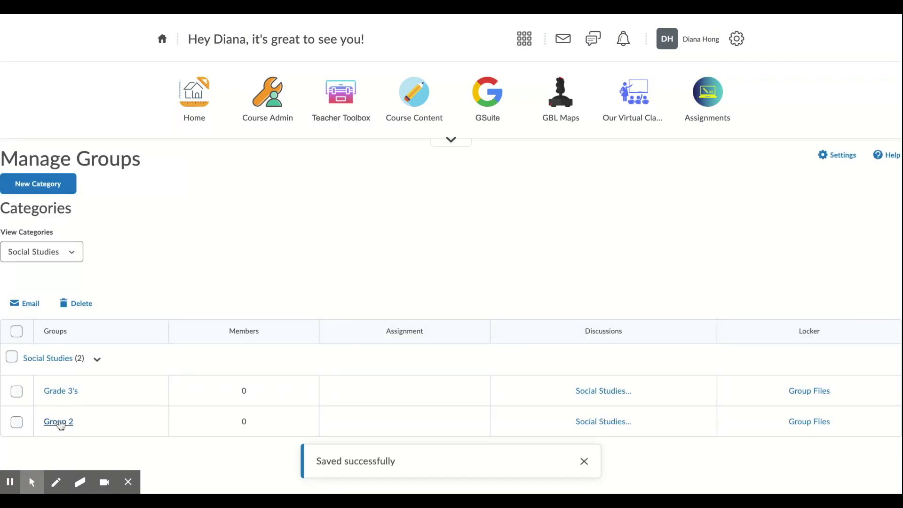
- Rename Group 2 in the Social Studies category to "Grade 4", set its group code to "Gr4" and save the group
left_click(61, 424)
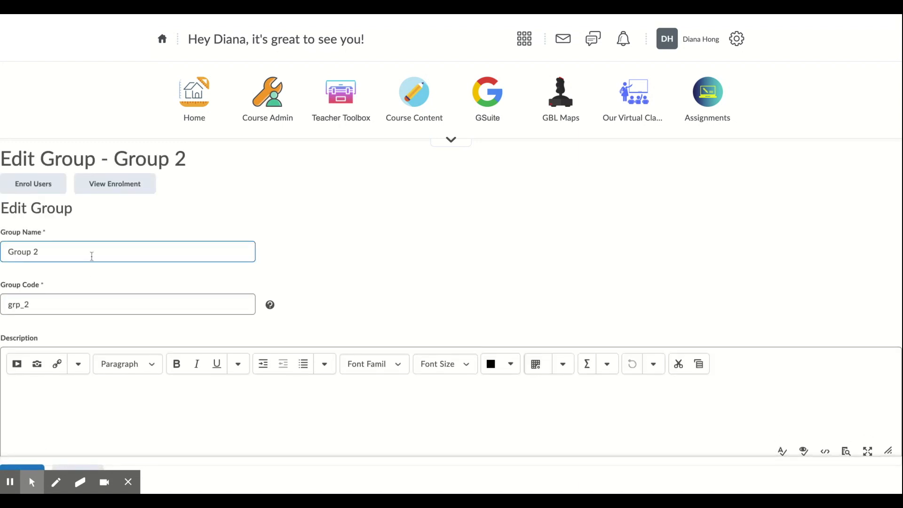
left_click(93, 251)
key("ctrl+a")
type("Grade 4")
key("Tab")
type("Gr")
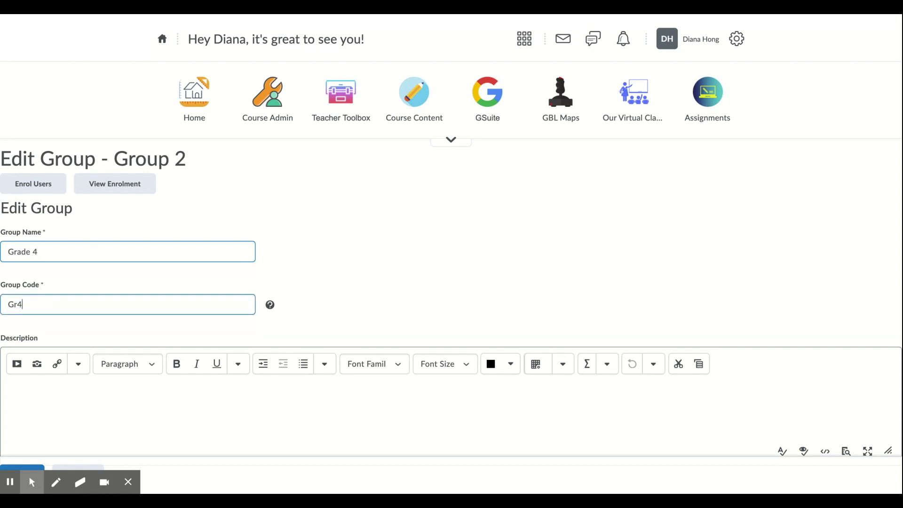
left_click(294, 194)
scroll(101, 393, "down", 1)
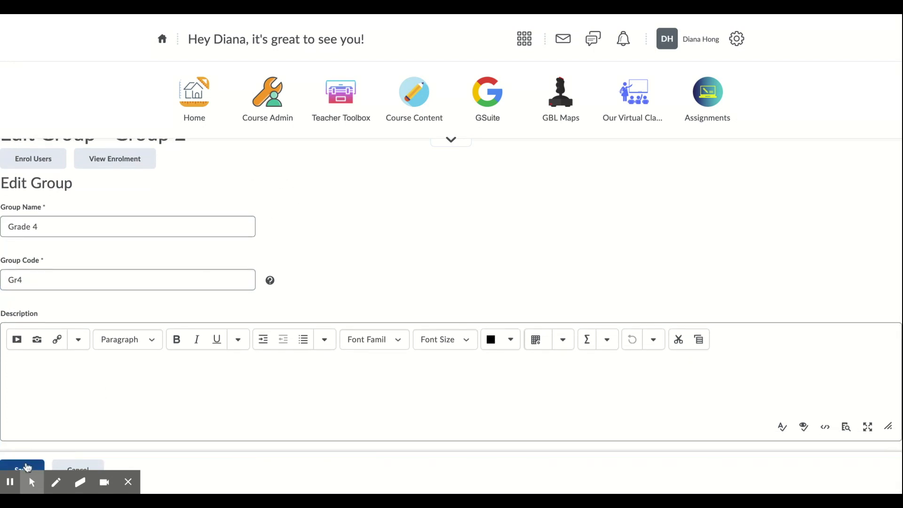
left_click(26, 468)
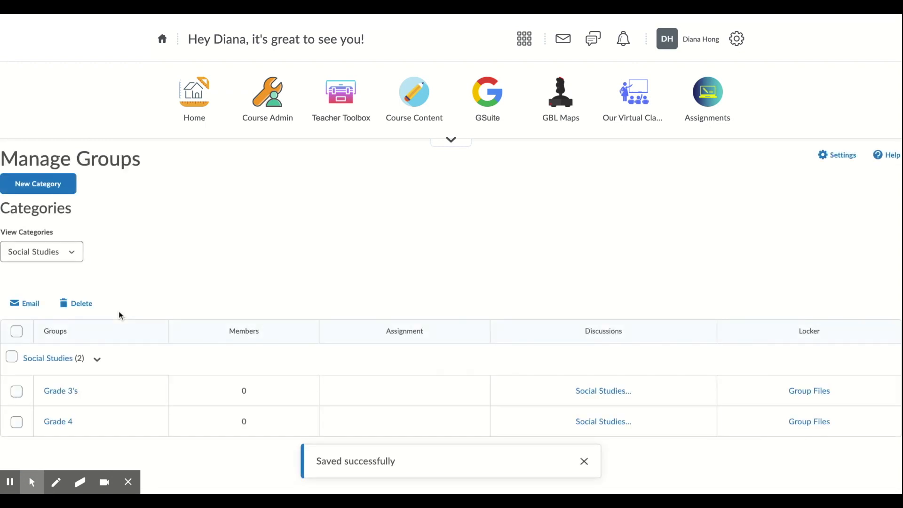
- Enrol the first three listed users in the Social Studies "Grade 3's" group and save the enrolment
left_click(56, 391)
left_click(47, 186)
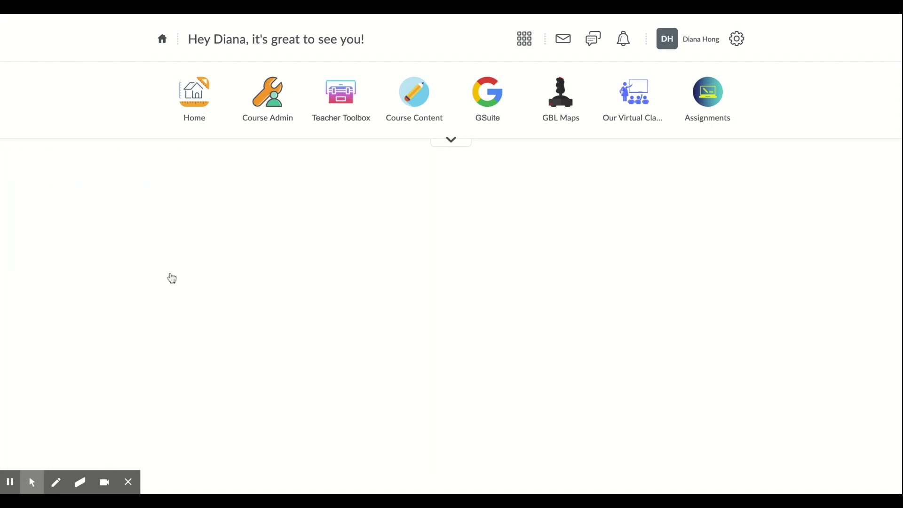
scroll(234, 273, "down", 3)
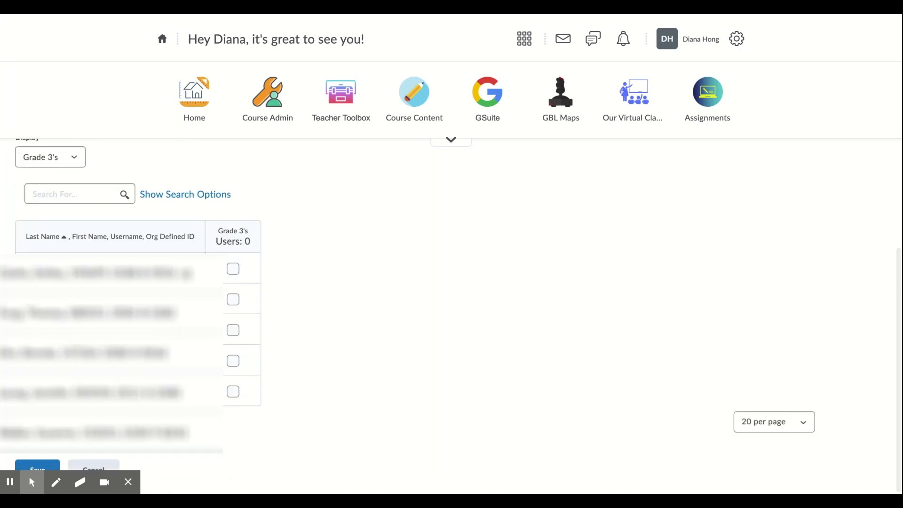
left_click(234, 271)
left_click(234, 299)
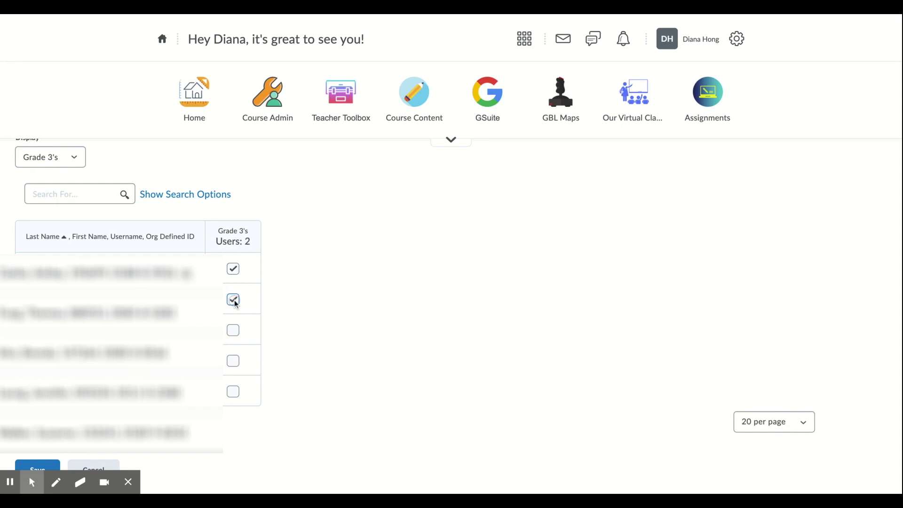
left_click(236, 332)
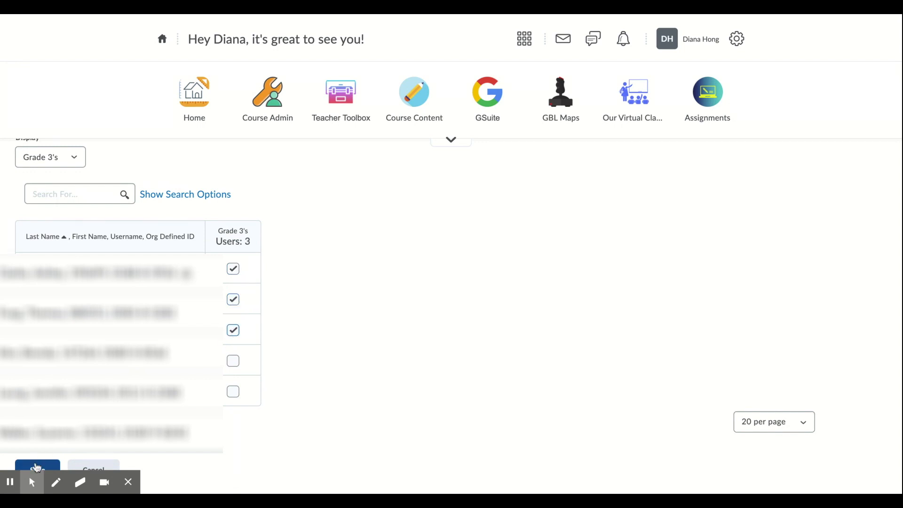
left_click(36, 467)
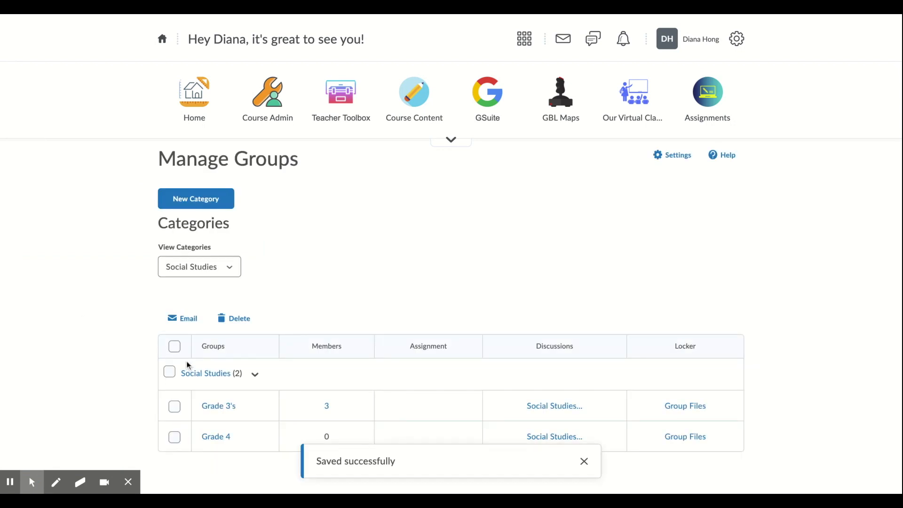
- Enrol the last two listed users in the Social Studies "Grade 4" group and save the enrolment
left_click(216, 438)
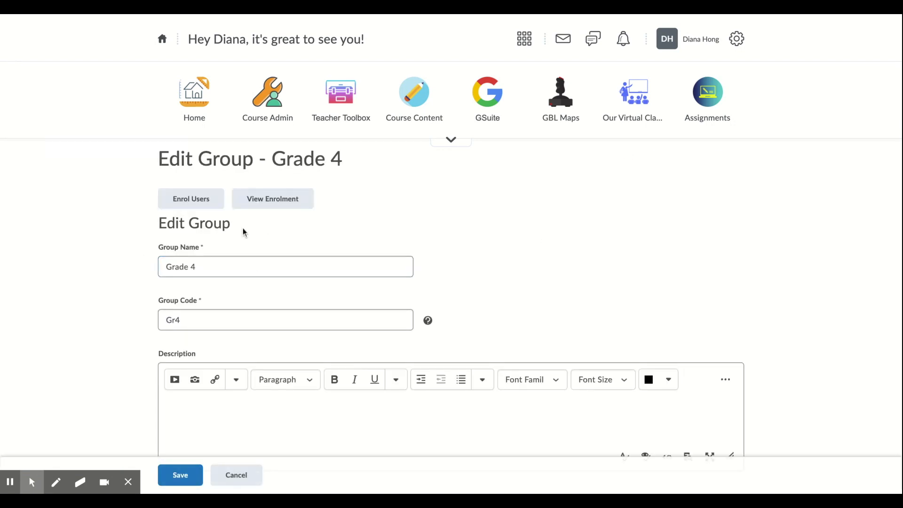
left_click(208, 206)
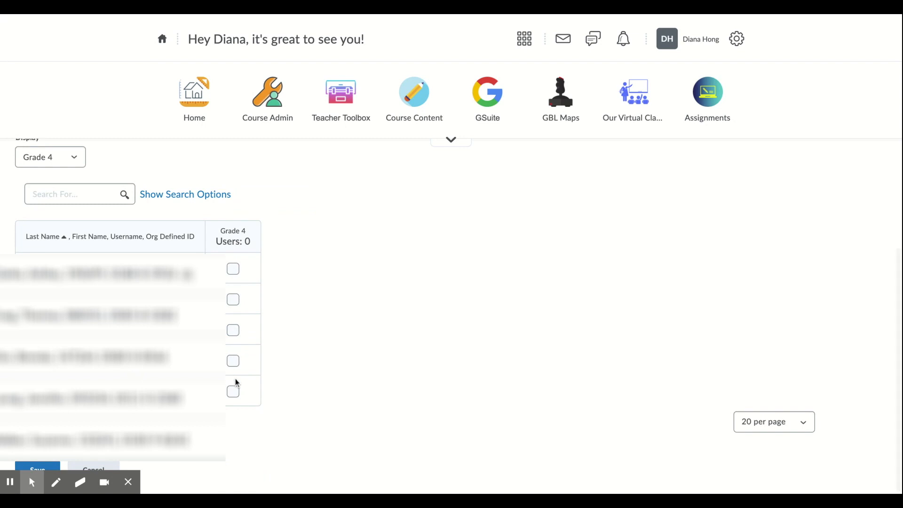
left_click(233, 391)
left_click(234, 361)
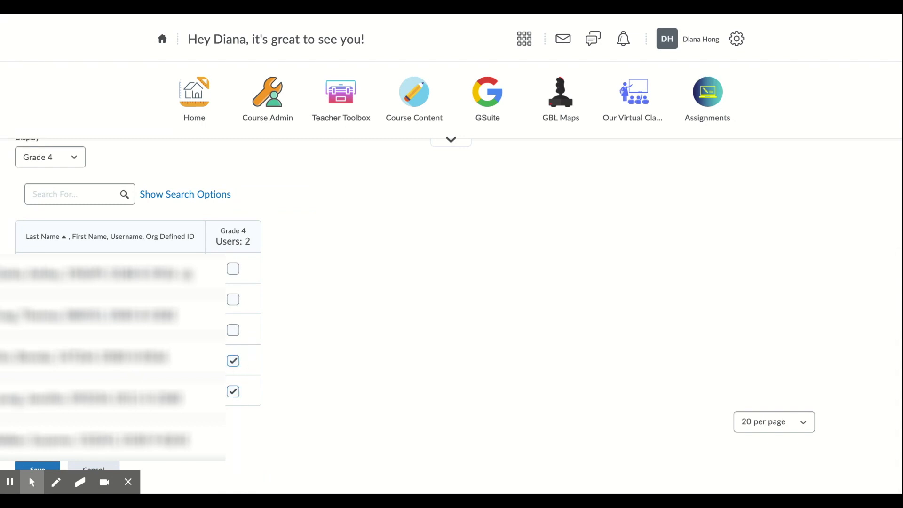
left_click(49, 464)
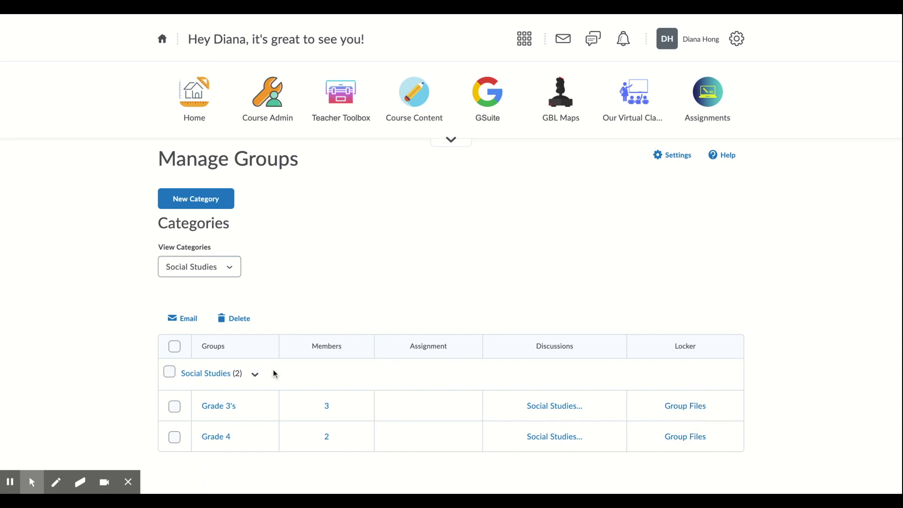
- Start a new group category and name it "Science"
left_click(216, 202)
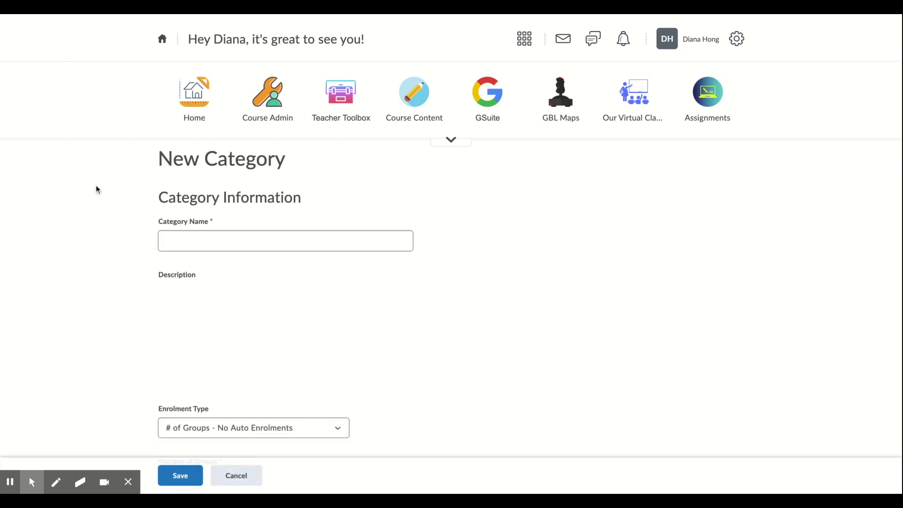
type("Sciene")
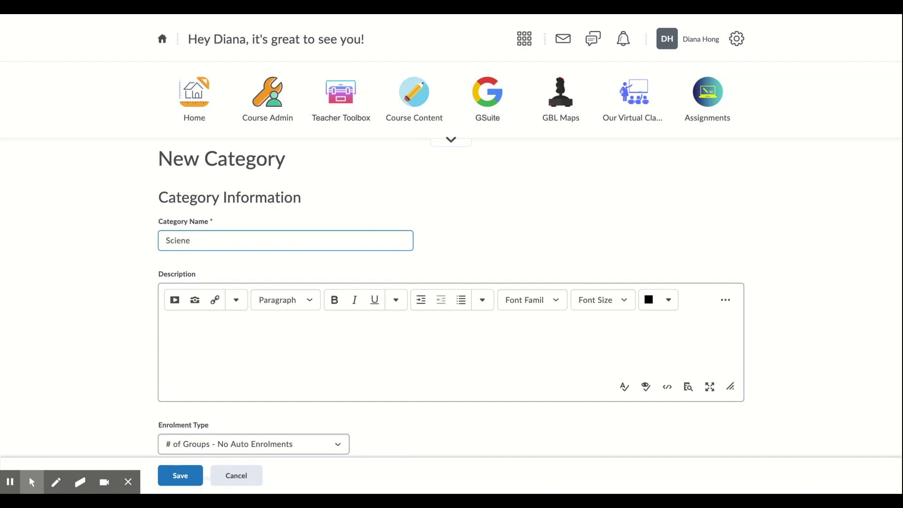
key("BackSpace")
type("ce")
- Set the number of groups to 2 and save the Science category without setting up discussion areas, lockers or assignments
scroll(113, 311, "down", 3)
left_click(174, 351)
type("2")
scroll(114, 374, "down", 5)
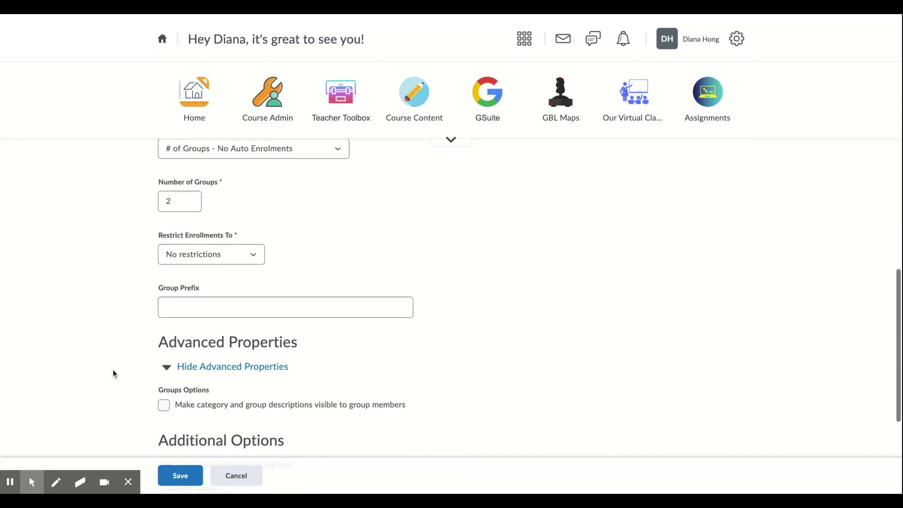
scroll(110, 360, "down", 1)
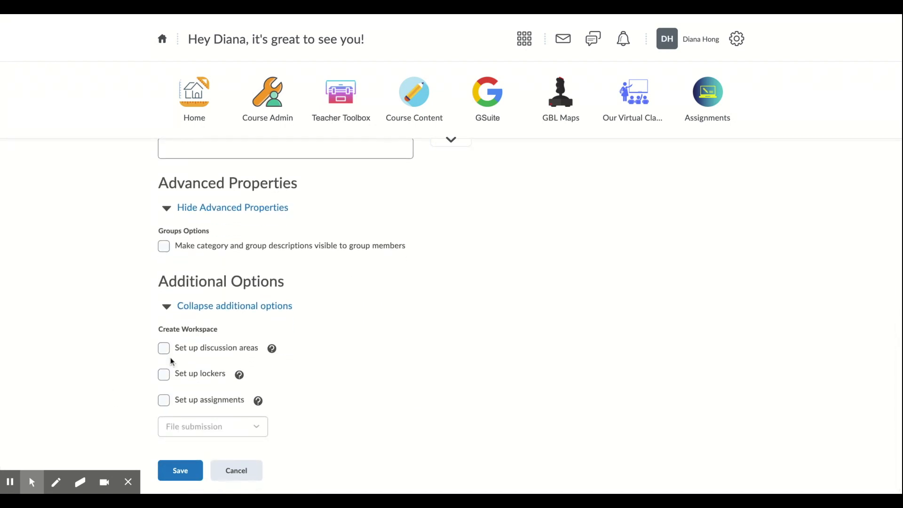
left_click(186, 471)
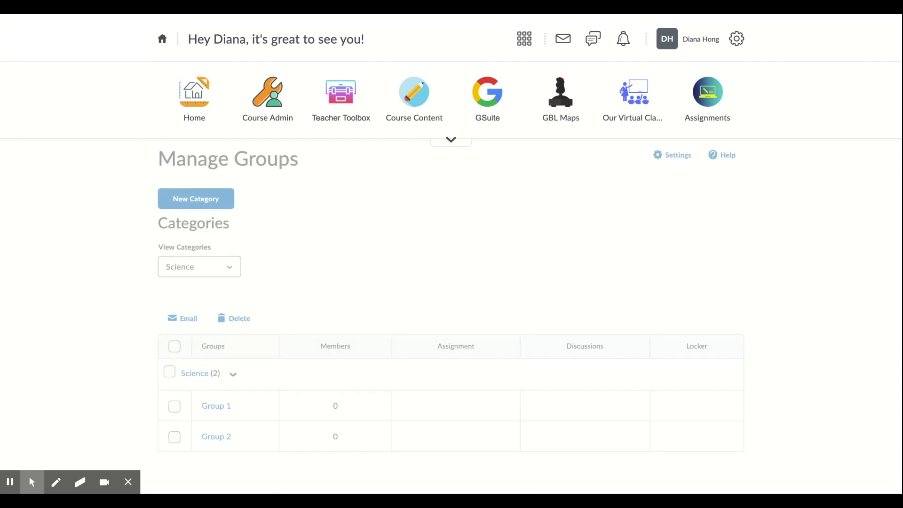
- Rename Group 1 in the Science category to "Grade 3's", set its group code to "Gr3" and save the group
left_click(214, 405)
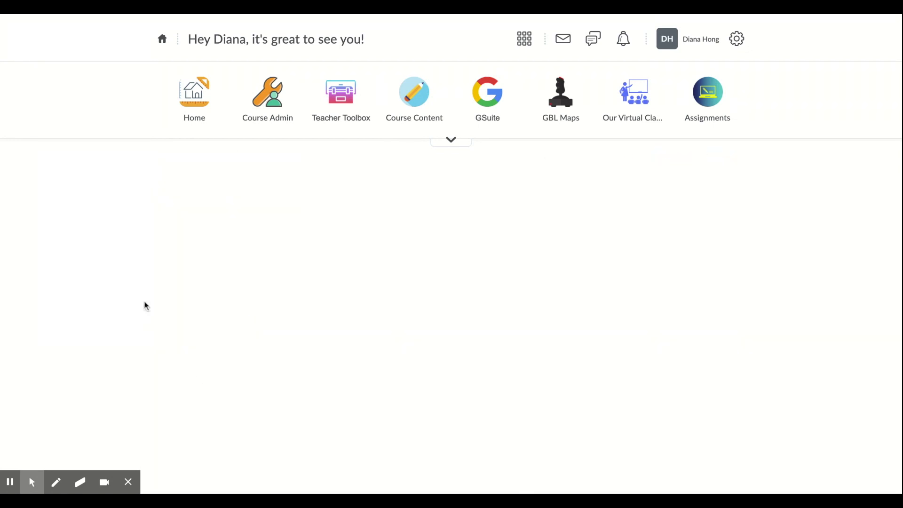
left_click(206, 264)
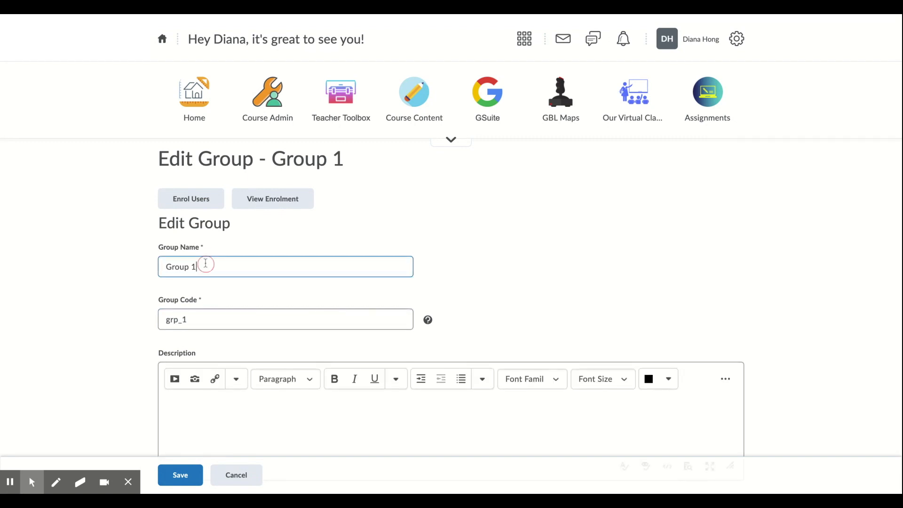
key("ctrl+a")
type("Grade 3's")
key("Tab")
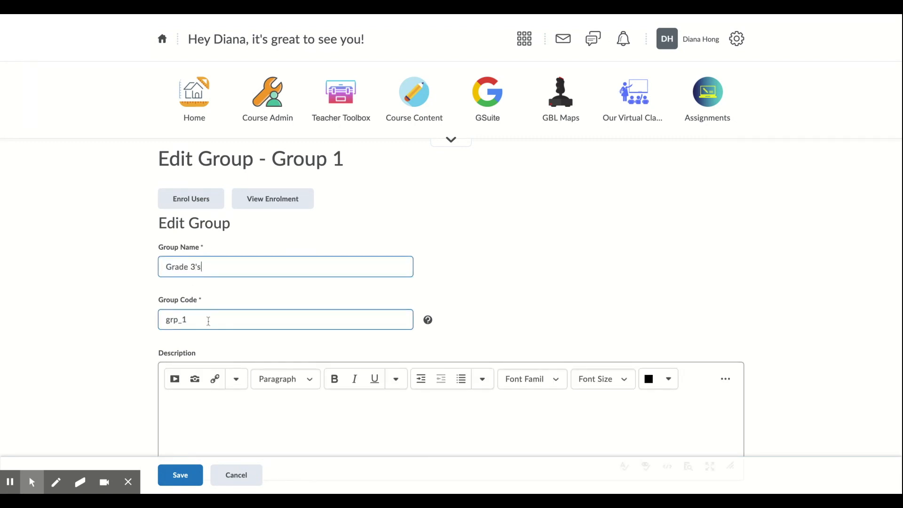
type("Gr3")
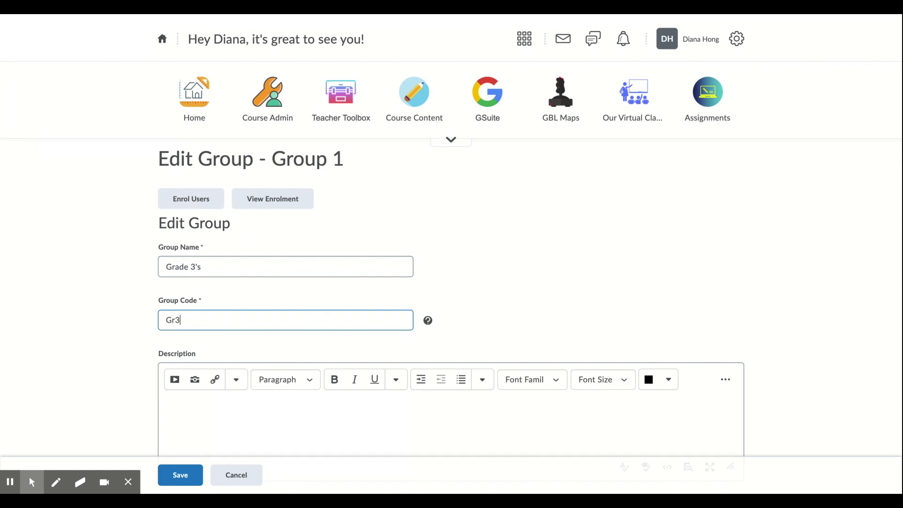
scroll(121, 346, "down", 1)
left_click(184, 470)
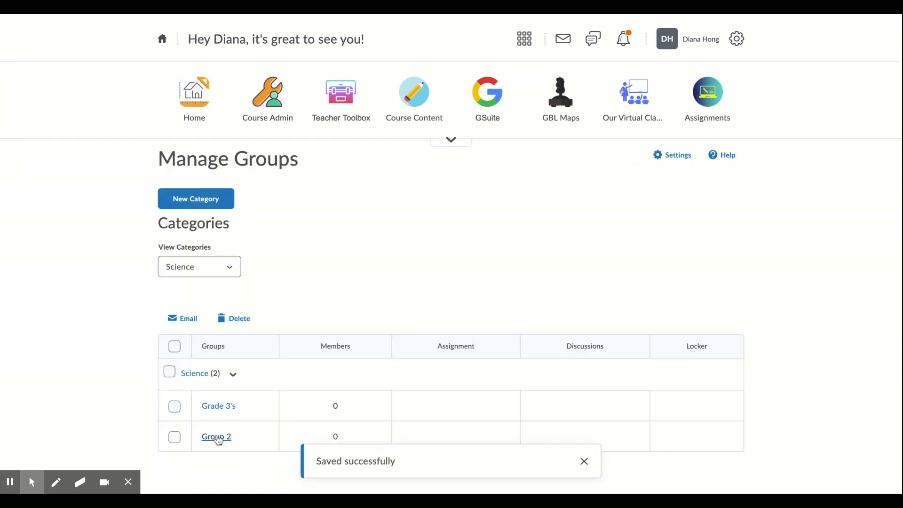
- Open Group 2 of the Science category and enter the group name "Grade 4's" and group code "Gr4"
left_click(218, 437)
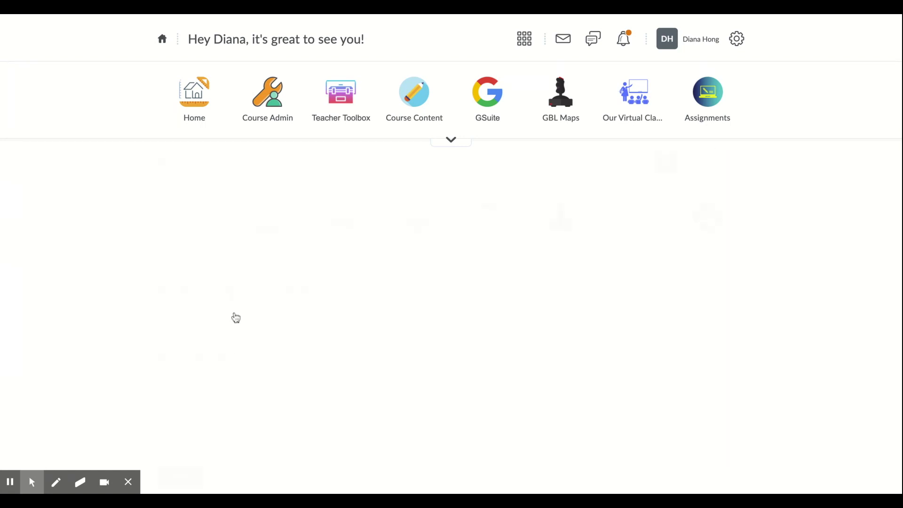
left_click(219, 264)
type("aG")
key("ctrl+a")
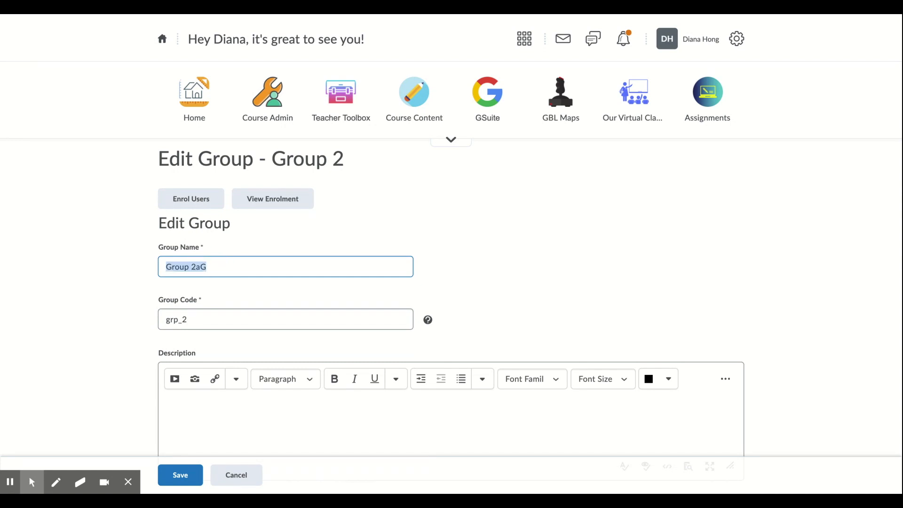
type("Grade 4's")
key("Tab")
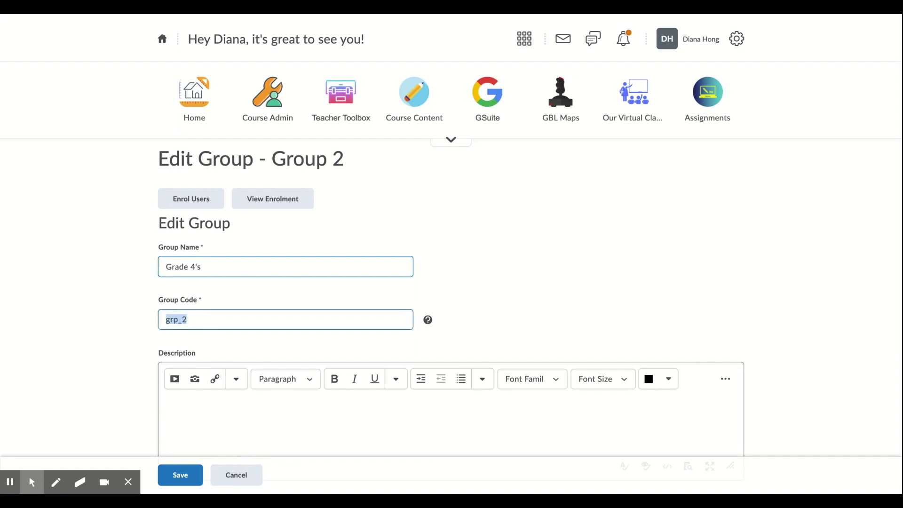
type("Gr4")
- Enrol the last two listed users in Group 2 of the Science category and save the enrolment
left_click(186, 196)
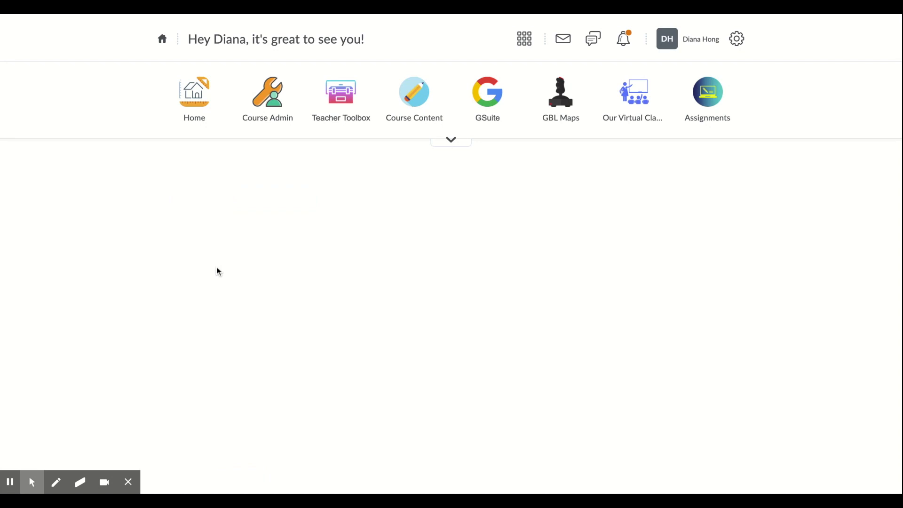
scroll(228, 362, "down", 4)
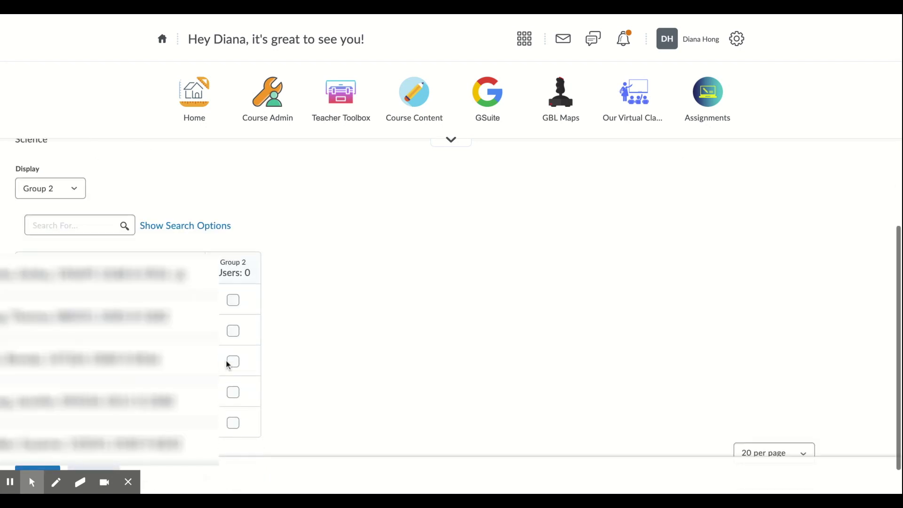
left_click(233, 391)
left_click(231, 361)
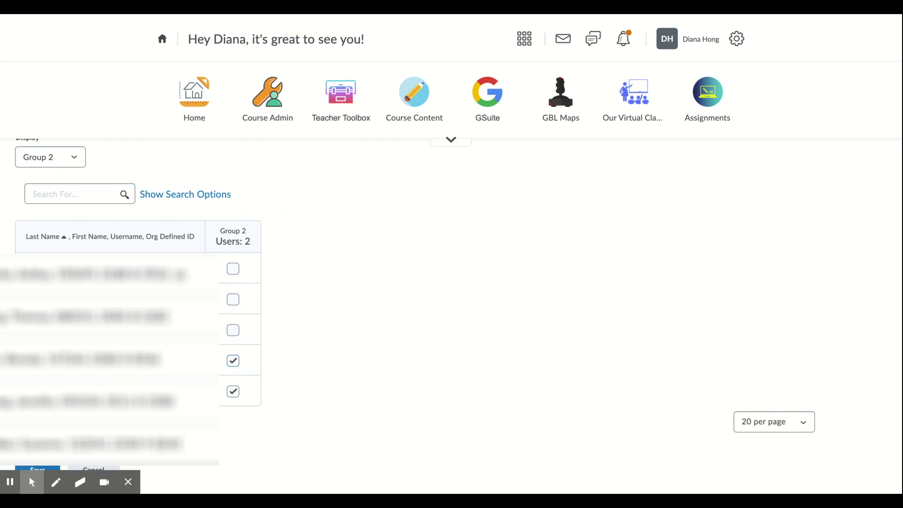
left_click(50, 468)
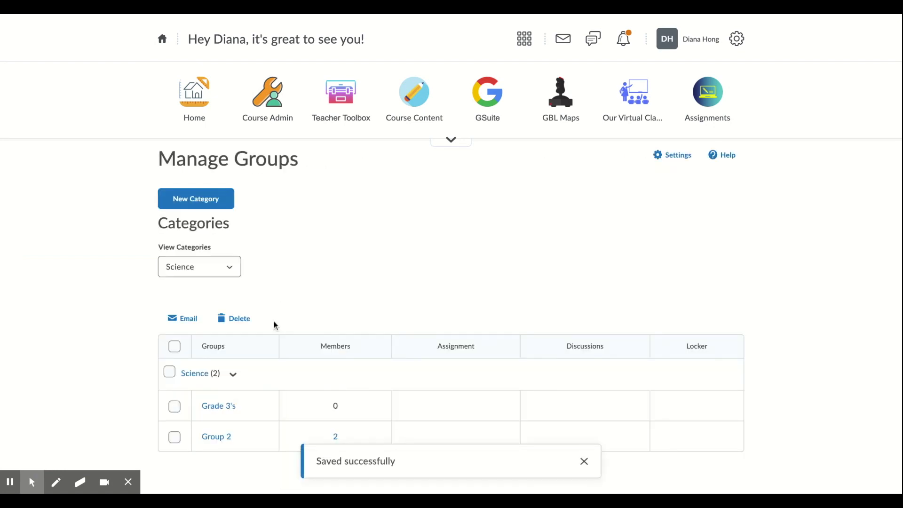
- Enrol the first three listed users in the Science category's "Grade 3's" group and save the enrolment
left_click(219, 407)
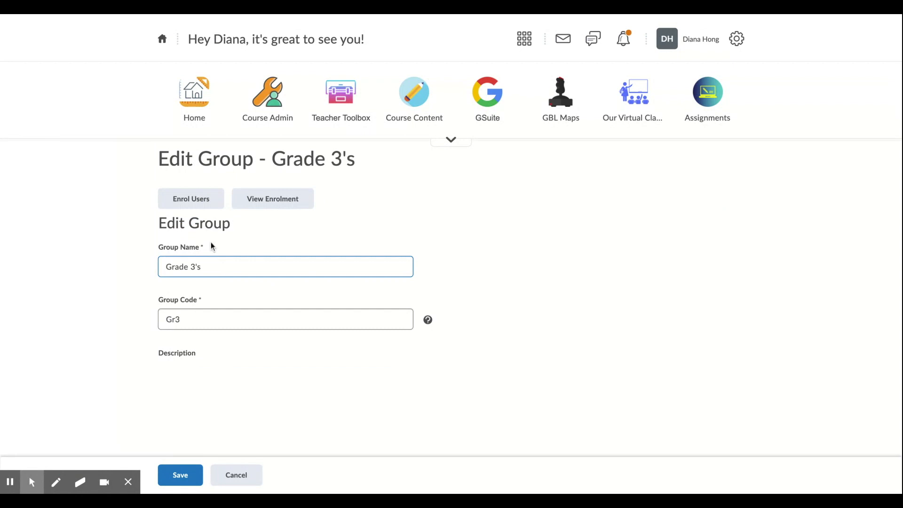
left_click(197, 202)
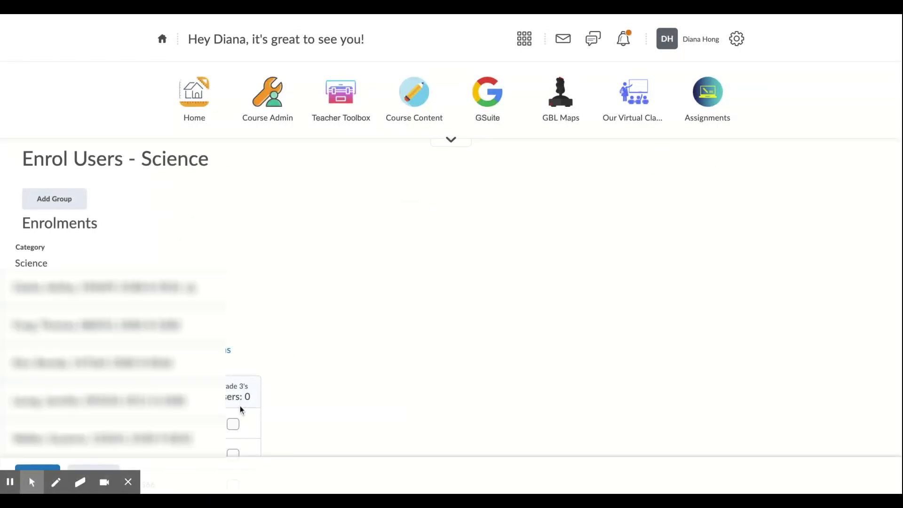
scroll(236, 416, "down", 3)
left_click(233, 311)
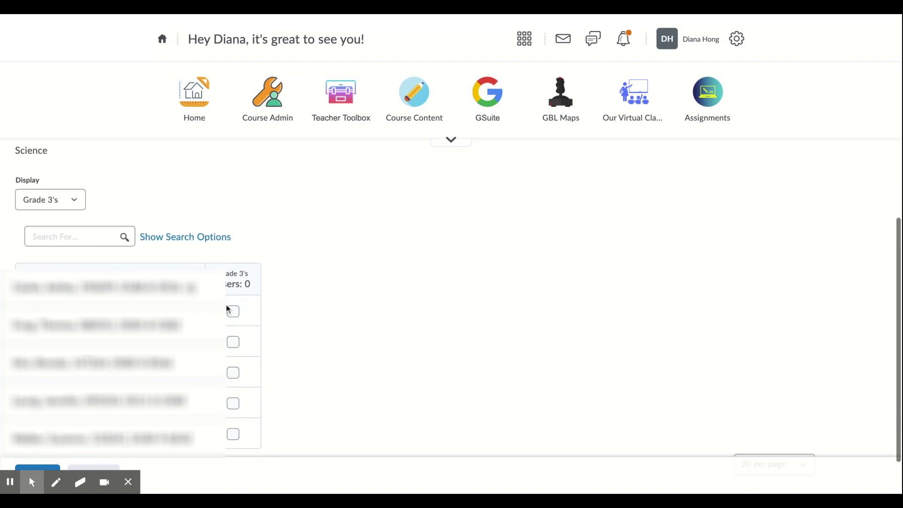
left_click(233, 343)
left_click(234, 375)
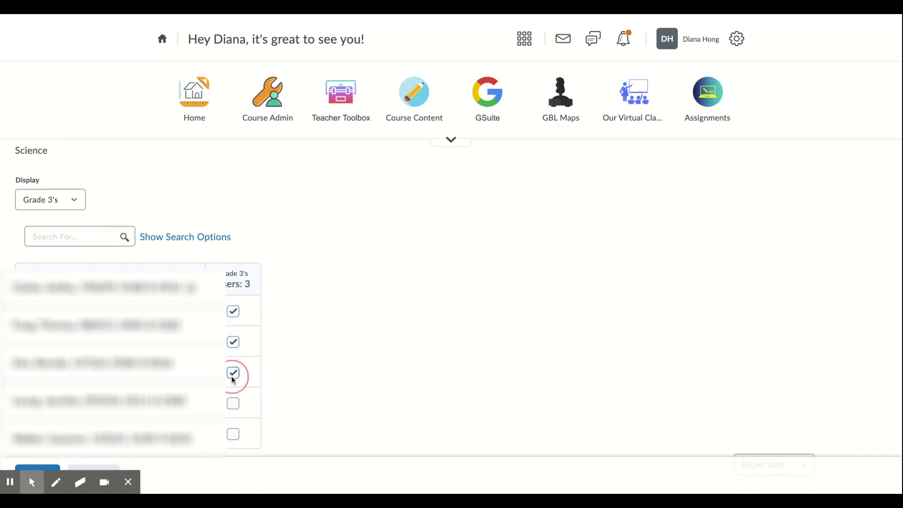
left_click(30, 467)
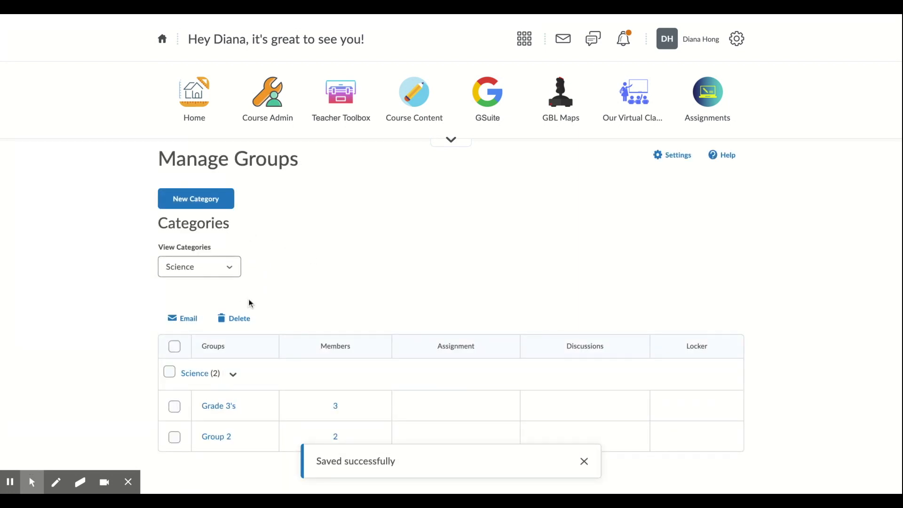
- Show the Social Studies category's groups and open the course content page
left_click(231, 271)
left_click(225, 279)
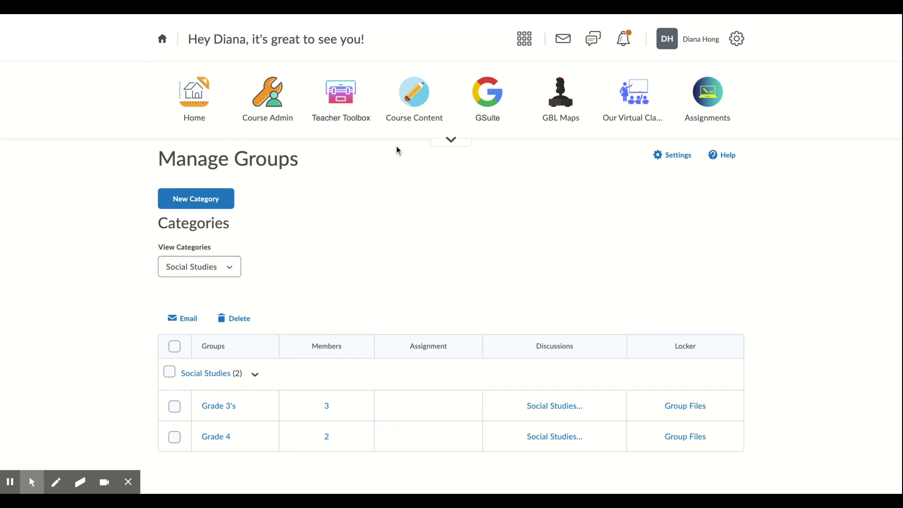
left_click(417, 125)
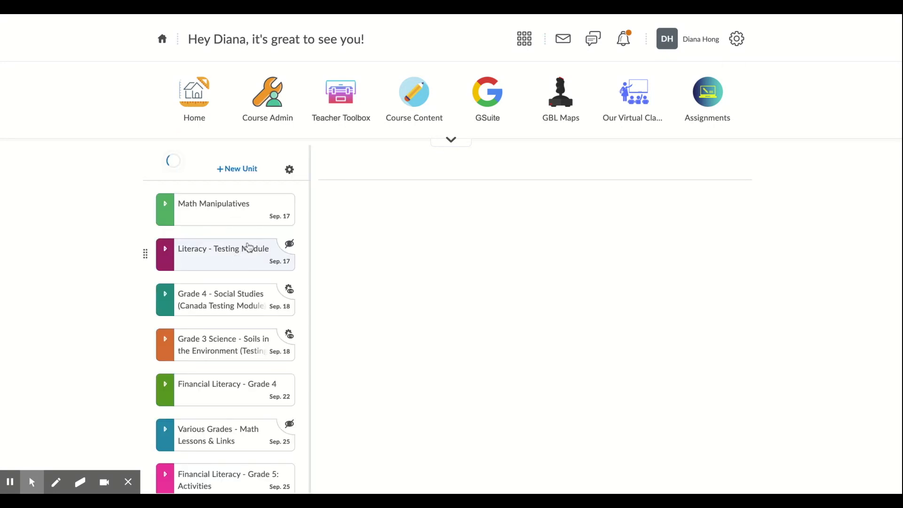
- Add and save a Group Enrolment release condition for the Science "Grade 3's" group on Pattern Blocks in the Math Manipulatives unit
left_click(220, 211)
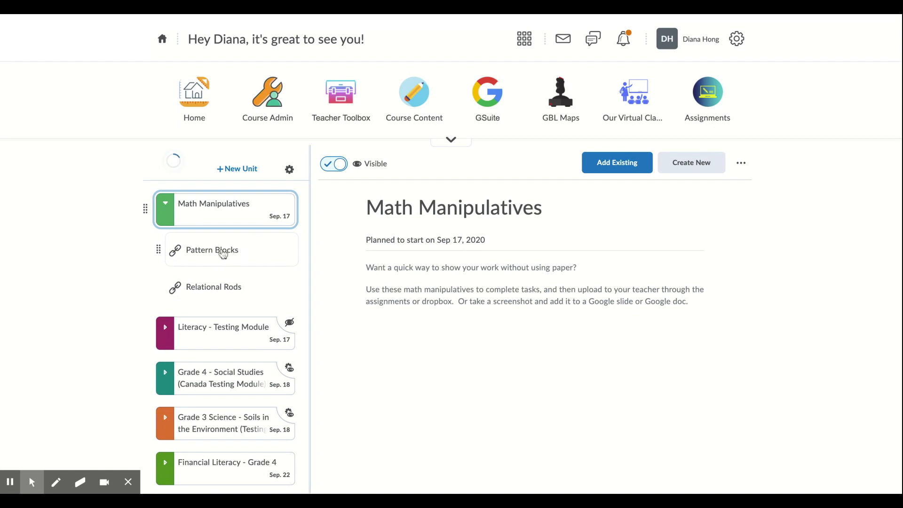
left_click(223, 254)
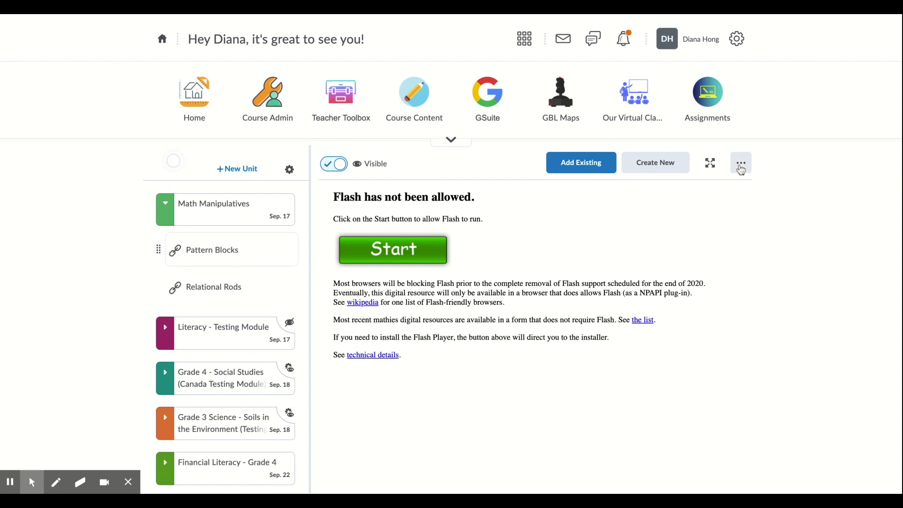
left_click(742, 168)
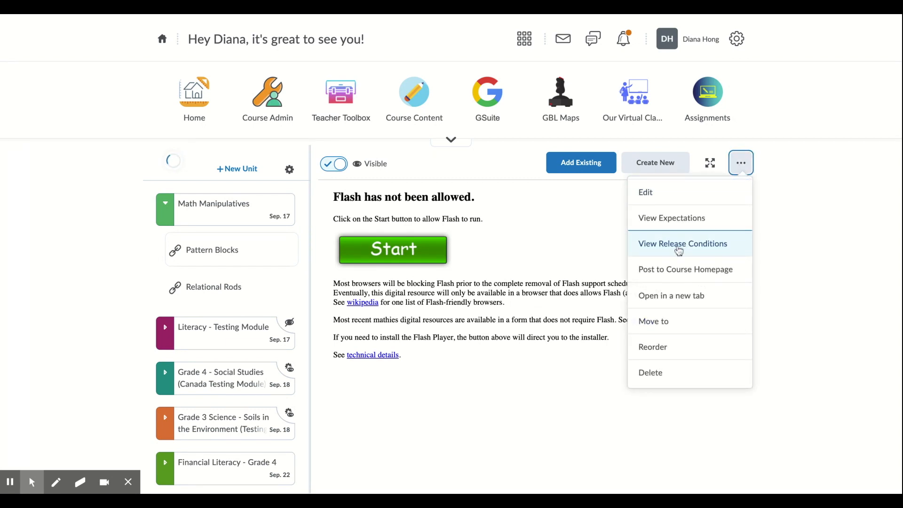
left_click(679, 245)
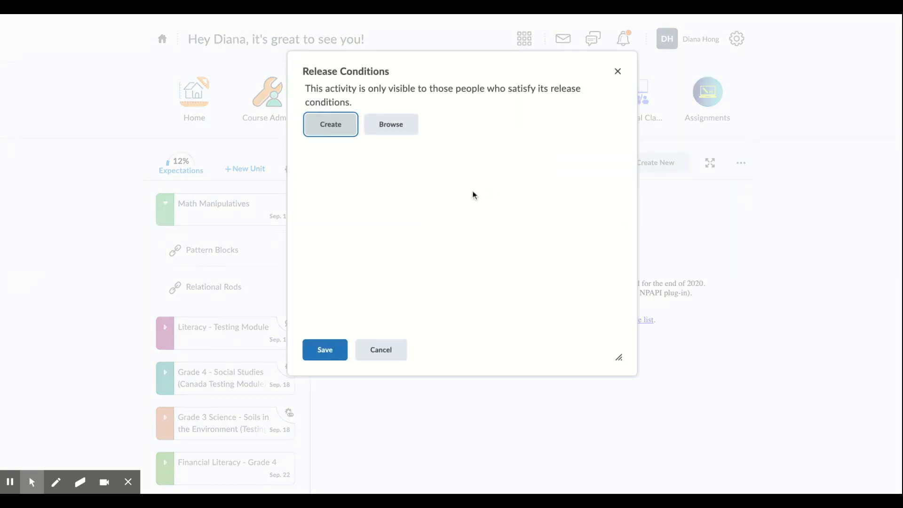
left_click(329, 128)
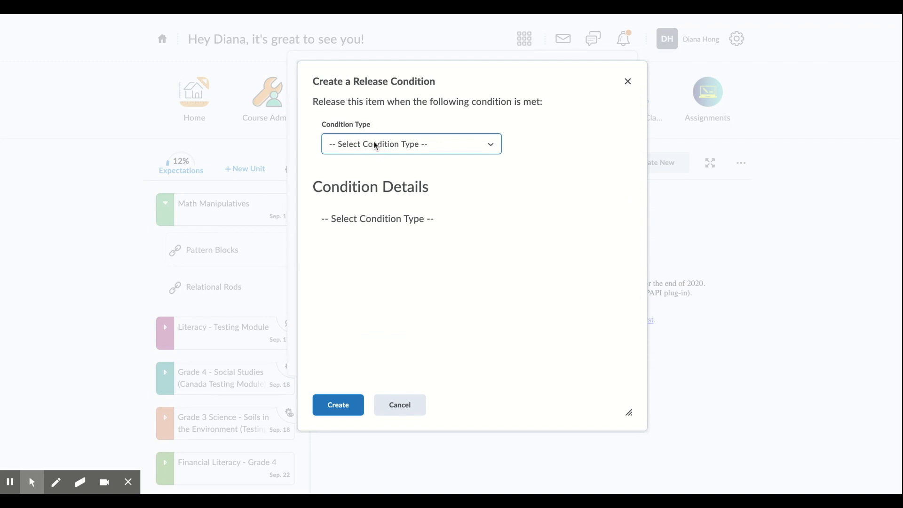
left_click(370, 293)
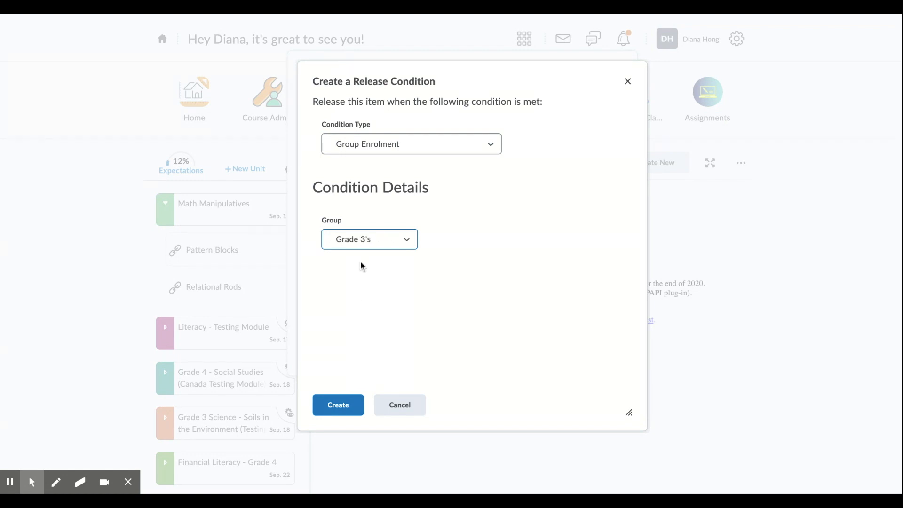
left_click(339, 405)
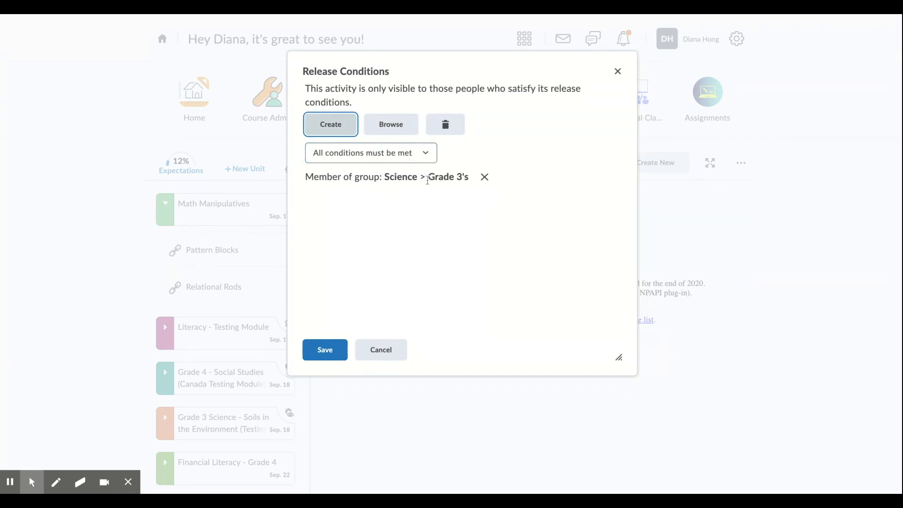
left_click(335, 350)
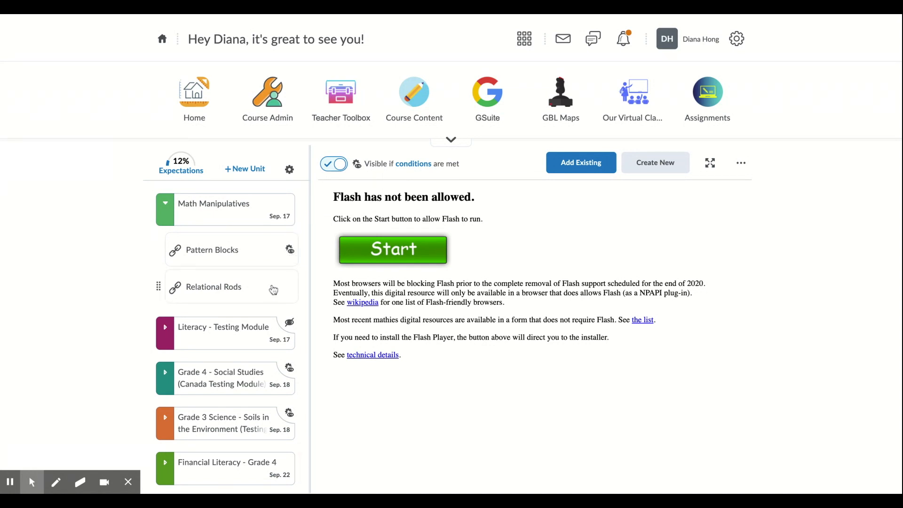
- Add and save a Group Enrolment release condition for the Science category's Group 2 on the Relational Rods link
left_click(273, 289)
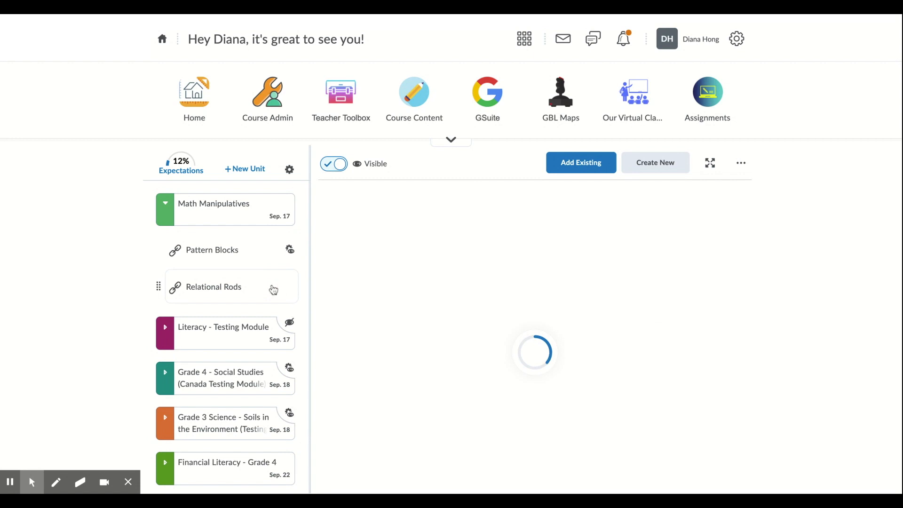
left_click(746, 171)
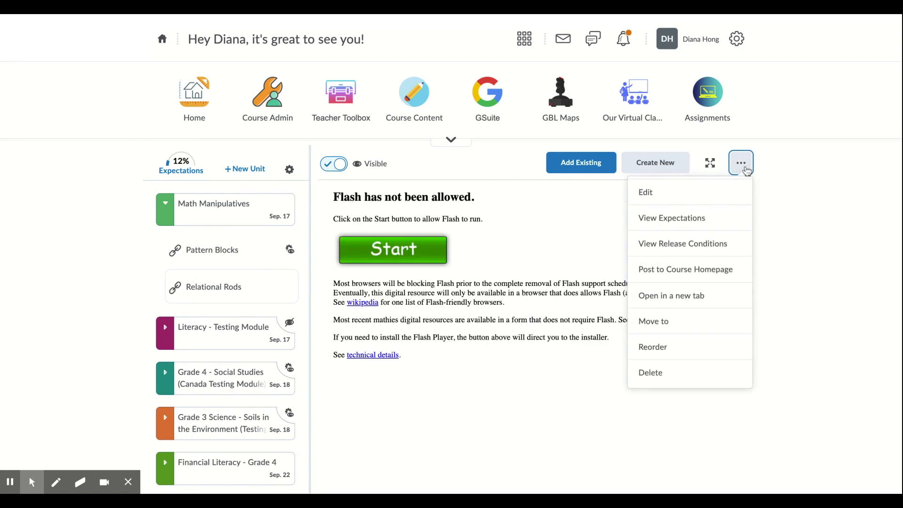
left_click(687, 243)
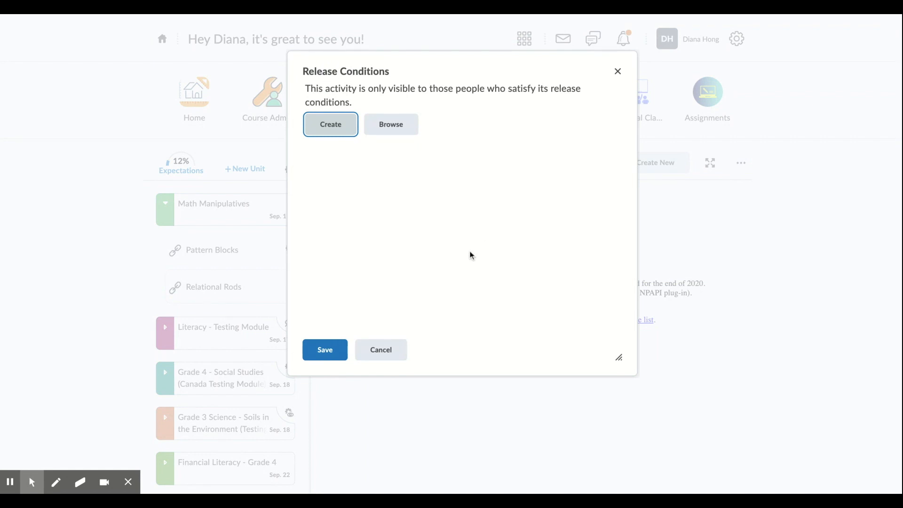
left_click(332, 126)
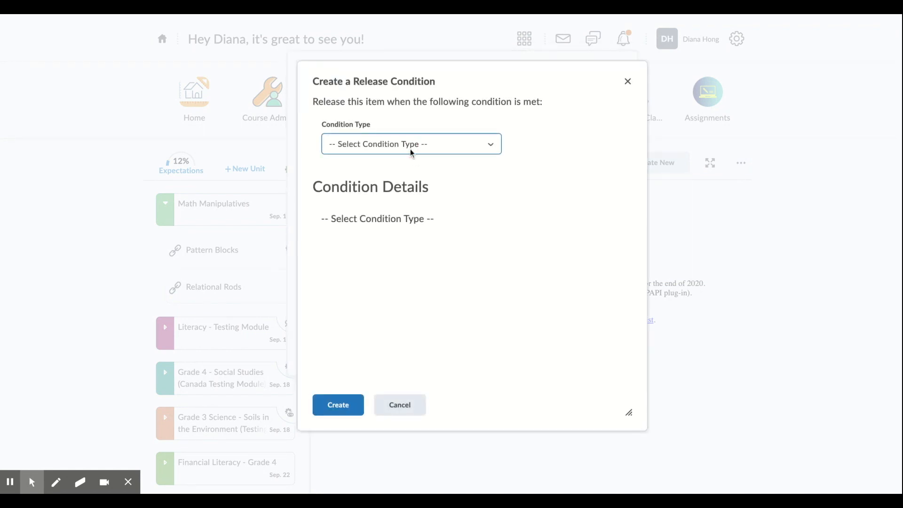
left_click(410, 149)
left_click(375, 288)
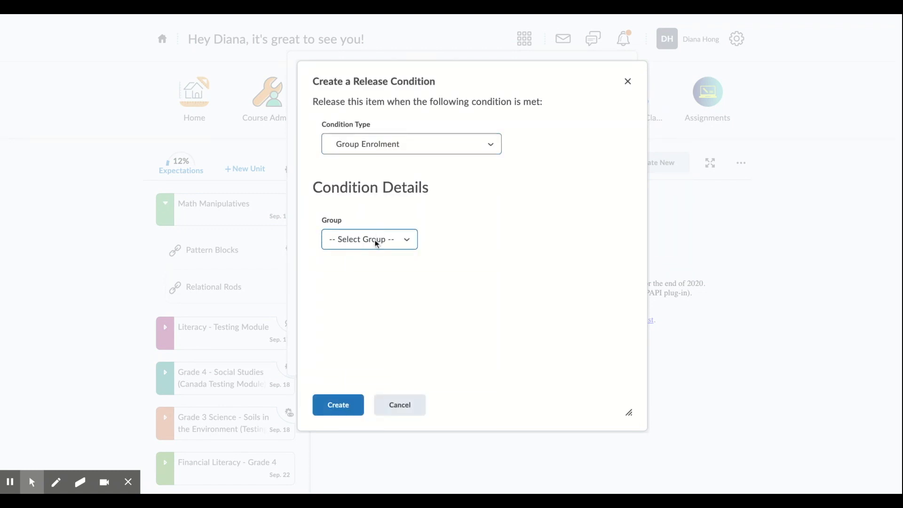
left_click(360, 271)
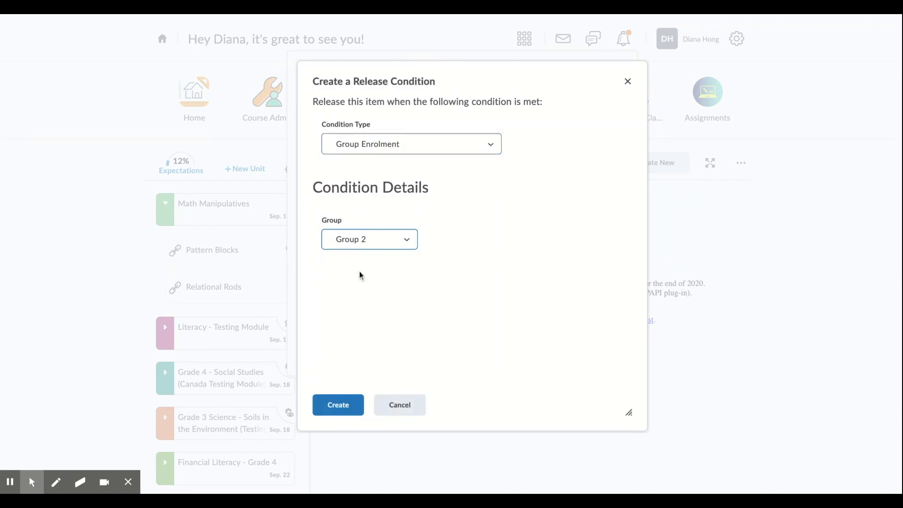
left_click(338, 406)
left_click(327, 350)
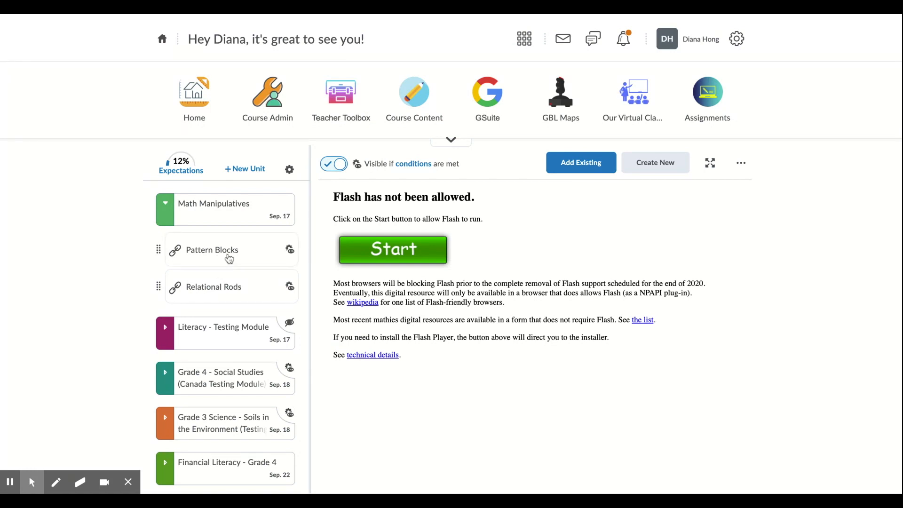
- Remove the Grade 4 section enrolment condition from the Grade 4 - Social Studies (Canada Testing Module) unit's release conditions
scroll(203, 342, "down", 3)
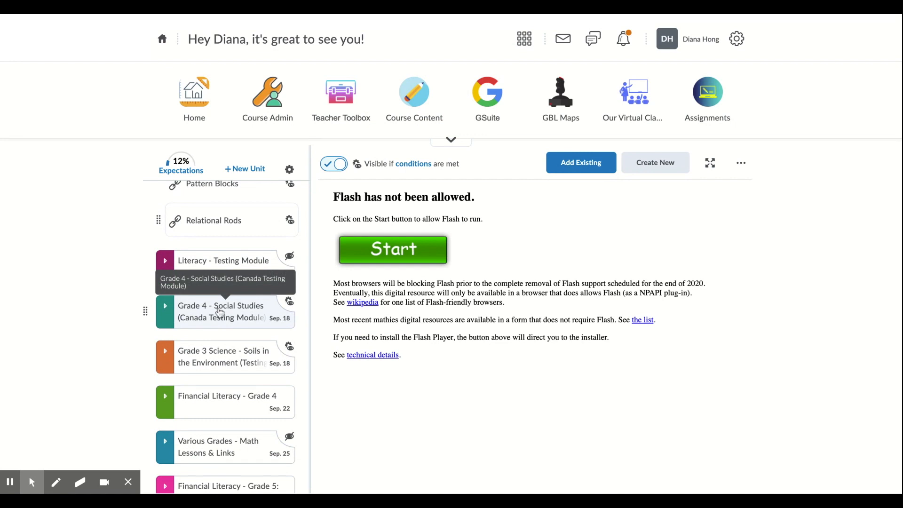
left_click(225, 314)
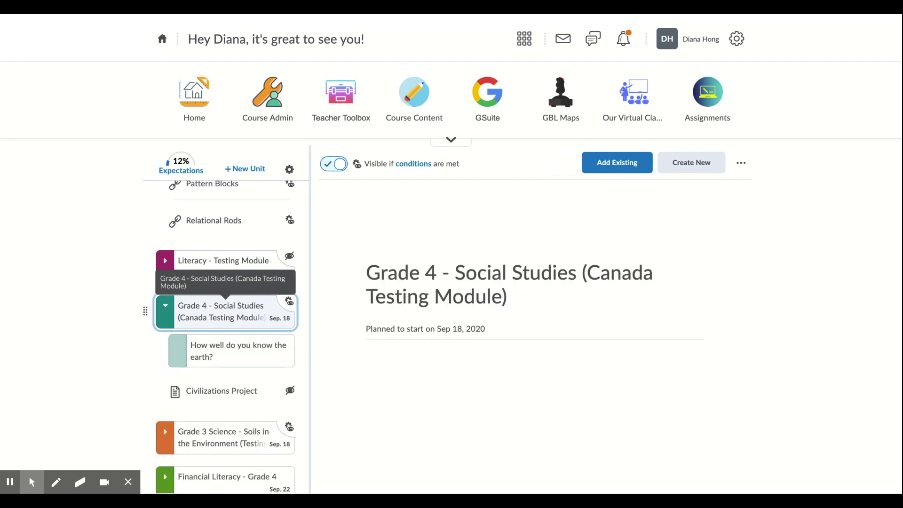
left_click(747, 165)
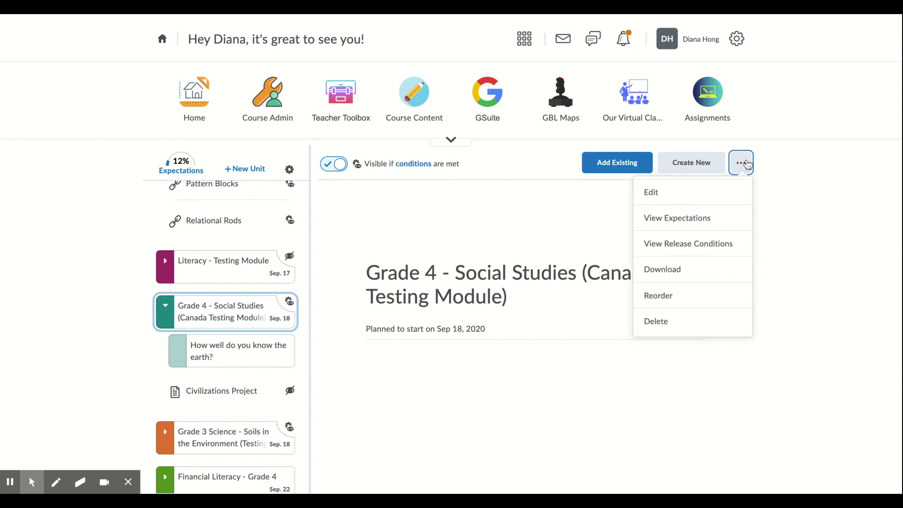
left_click(693, 243)
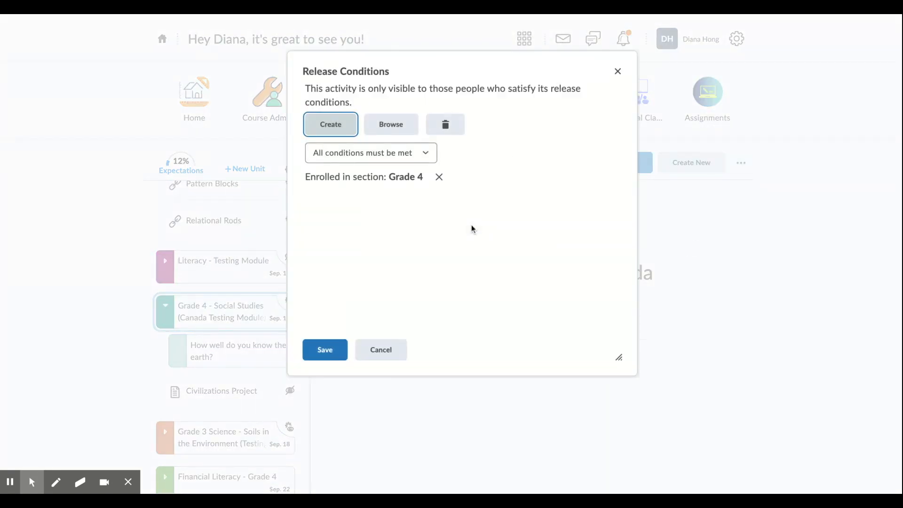
left_click(439, 177)
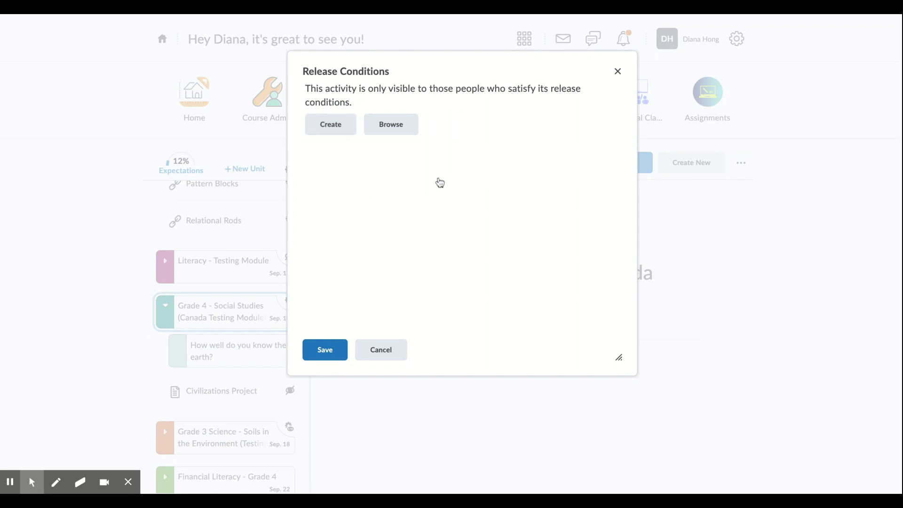
- Create a Group Enrolment release condition for the Grade 4 - Social Studies unit and save its release conditions
left_click(336, 123)
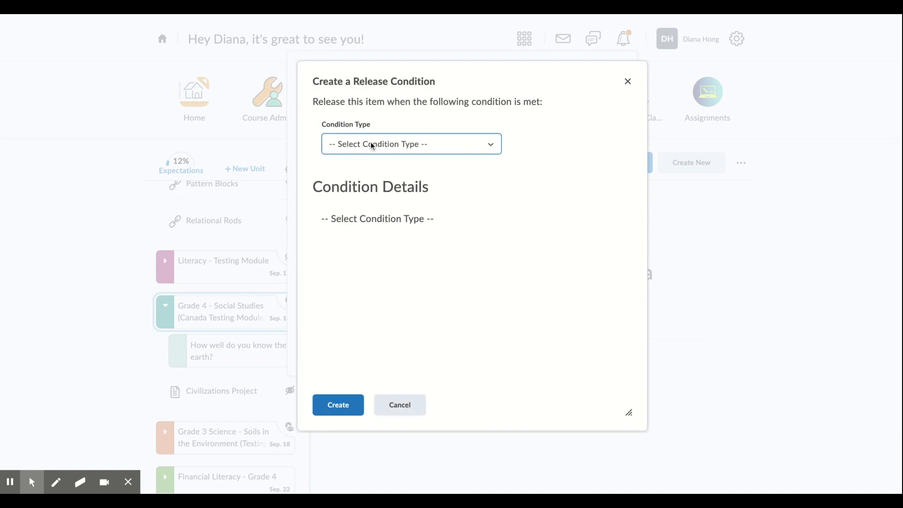
left_click(370, 142)
left_click(372, 293)
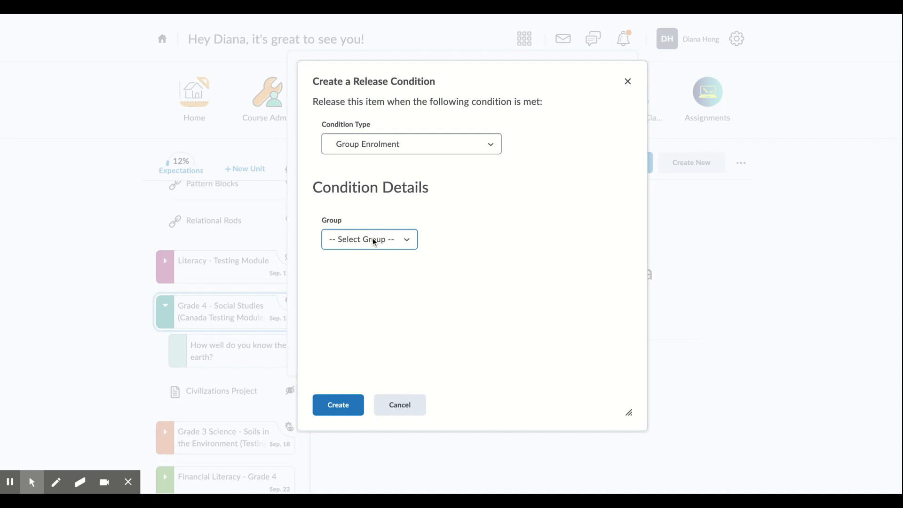
left_click(353, 306)
left_click(342, 403)
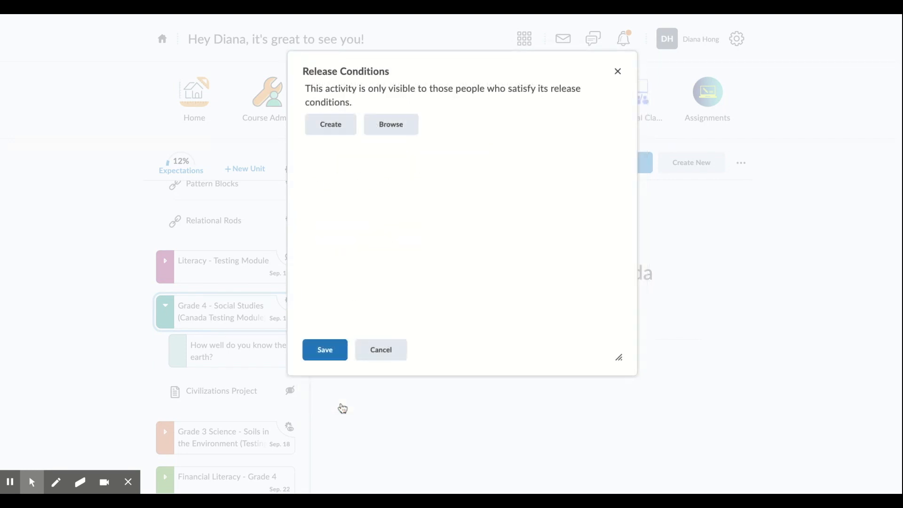
left_click(328, 353)
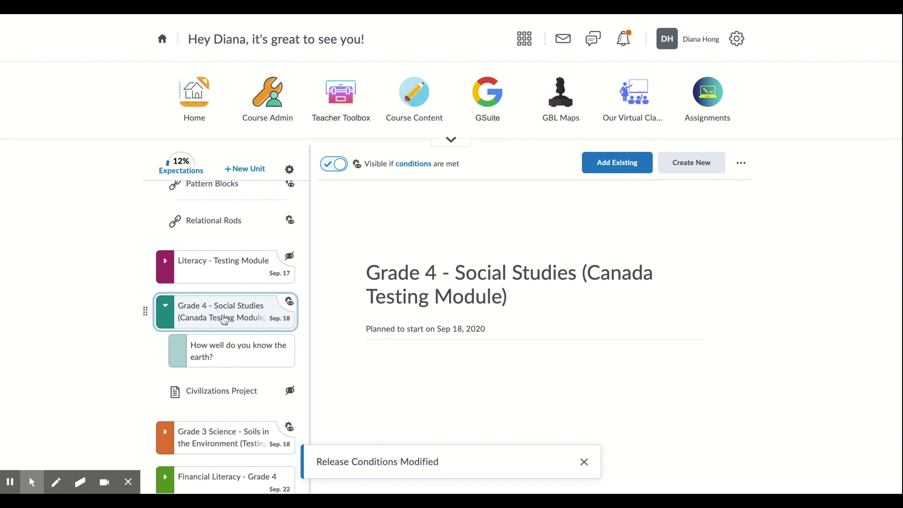
- Remove the Grade 3 section enrolment condition from the Grade 3 Science - Soils in the Environment unit's release conditions
scroll(224, 371, "down", 3)
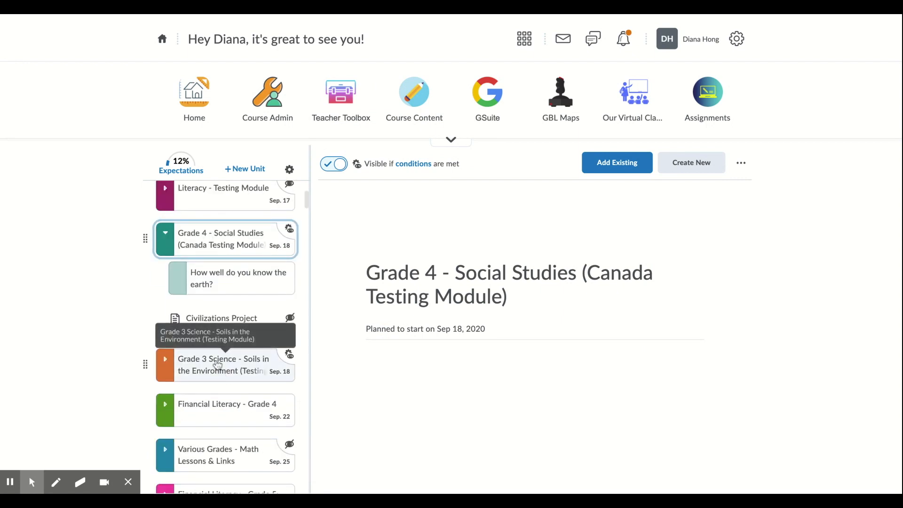
left_click(218, 365)
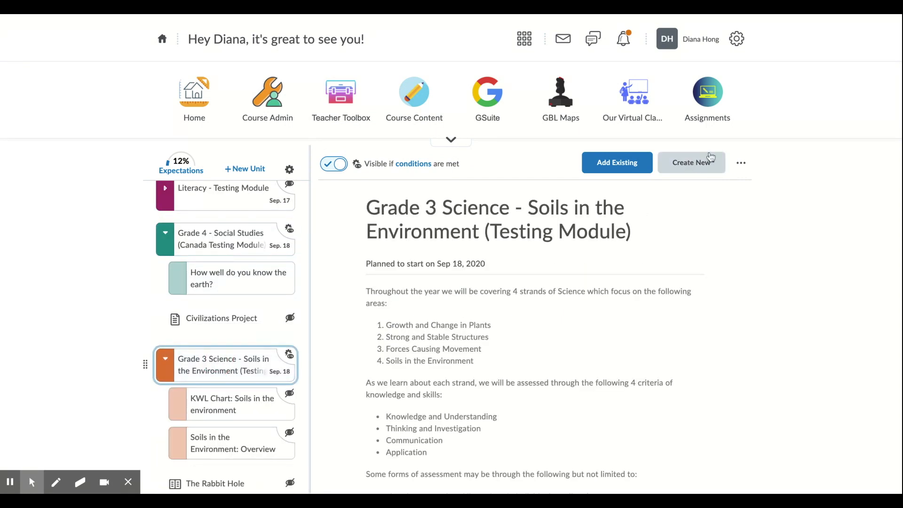
left_click(741, 163)
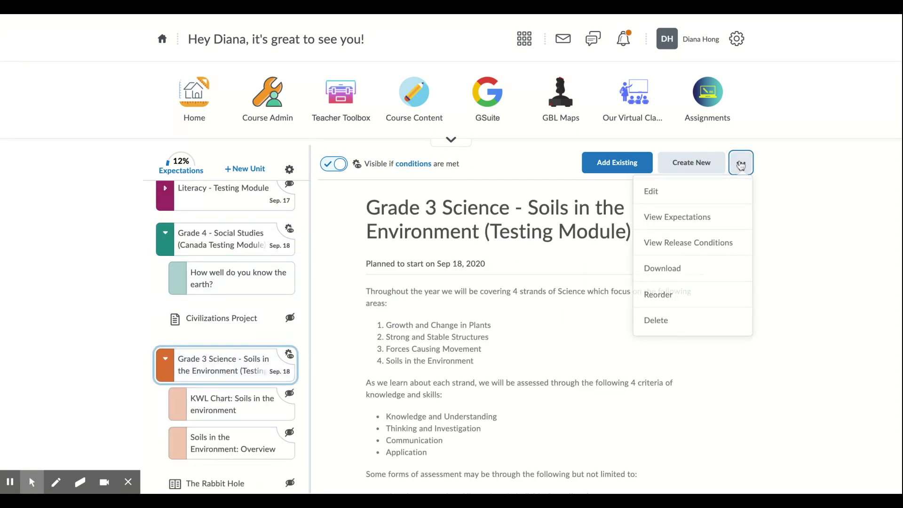
left_click(680, 252)
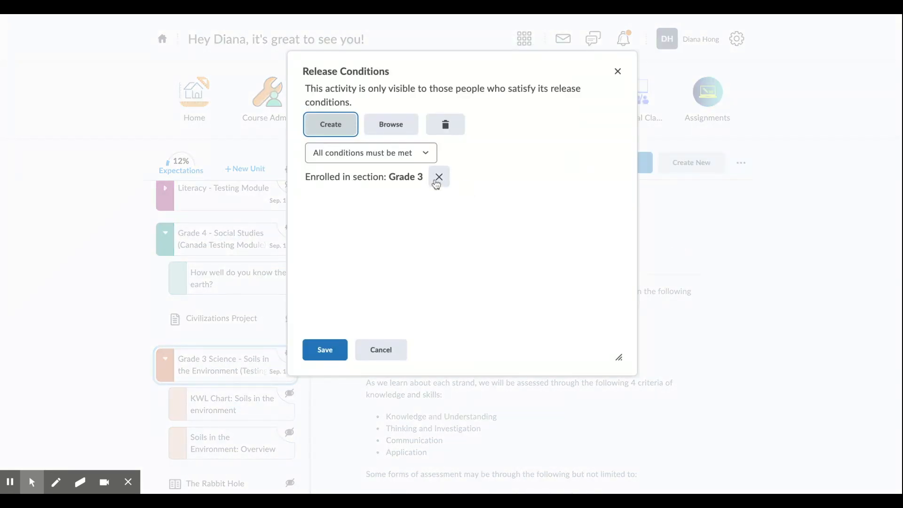
left_click(436, 182)
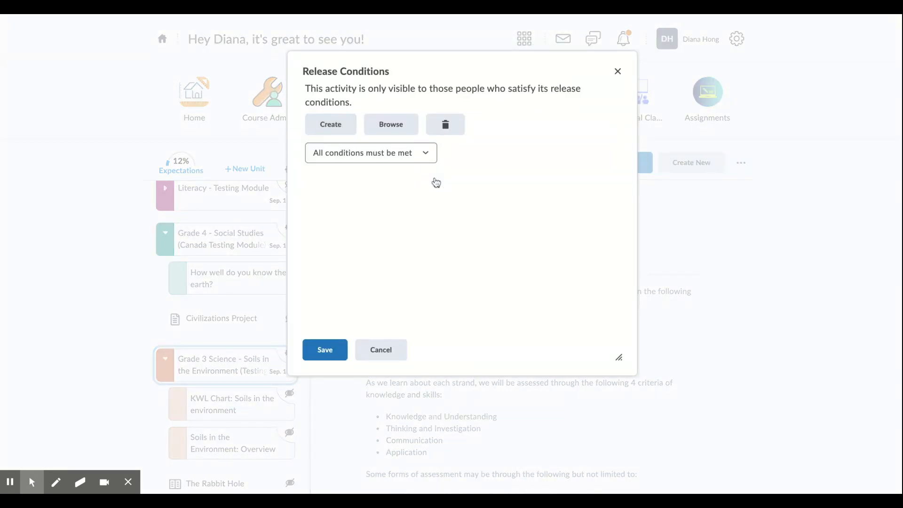
- Create a Group Enrolment release condition for Social Studies > Grade 3's on the Grade 3 Science unit and save it
left_click(333, 128)
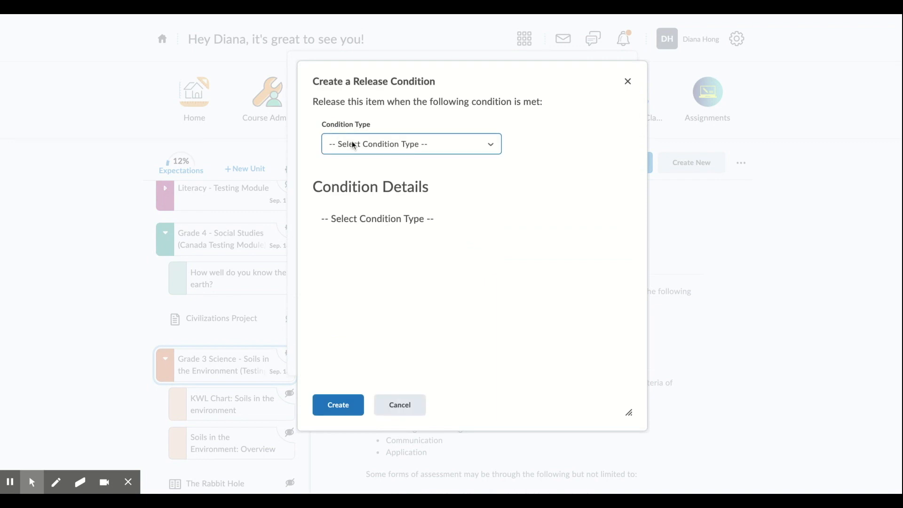
left_click(351, 140)
left_click(374, 292)
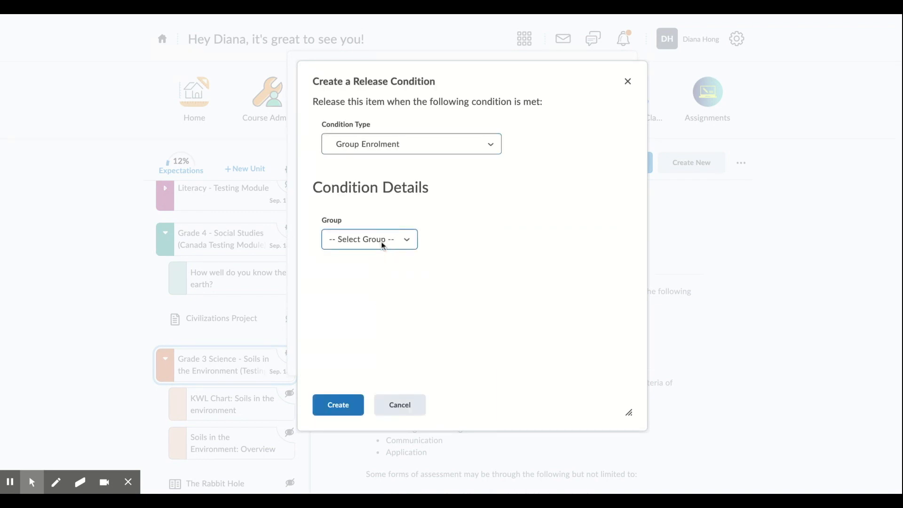
left_click(364, 316)
left_click(338, 404)
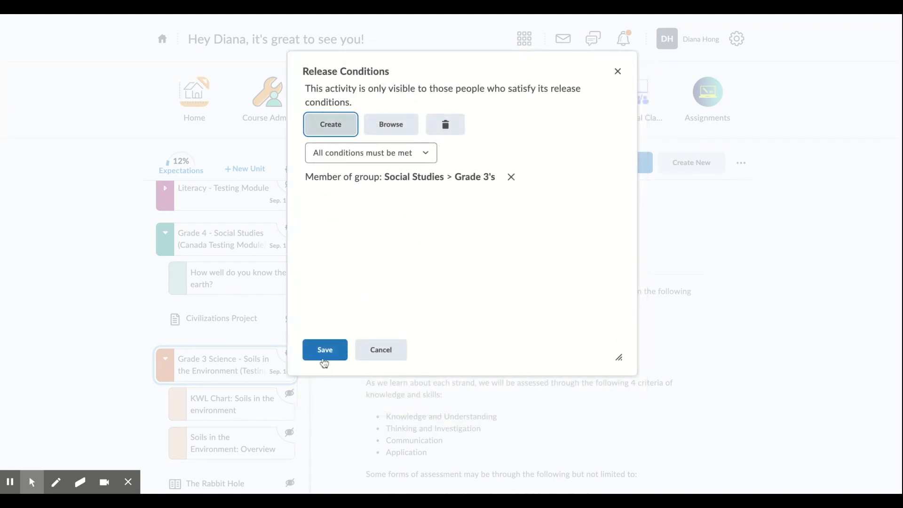
left_click(323, 350)
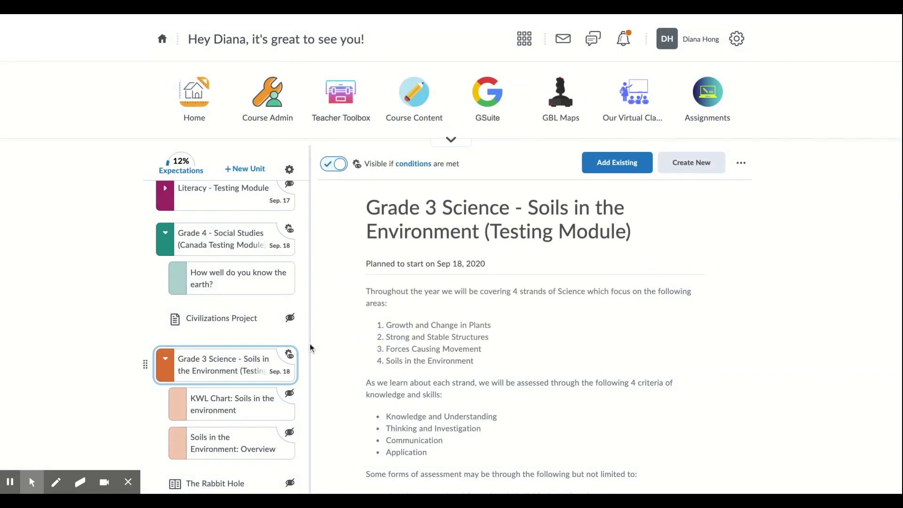
scroll(182, 367, "down", 3)
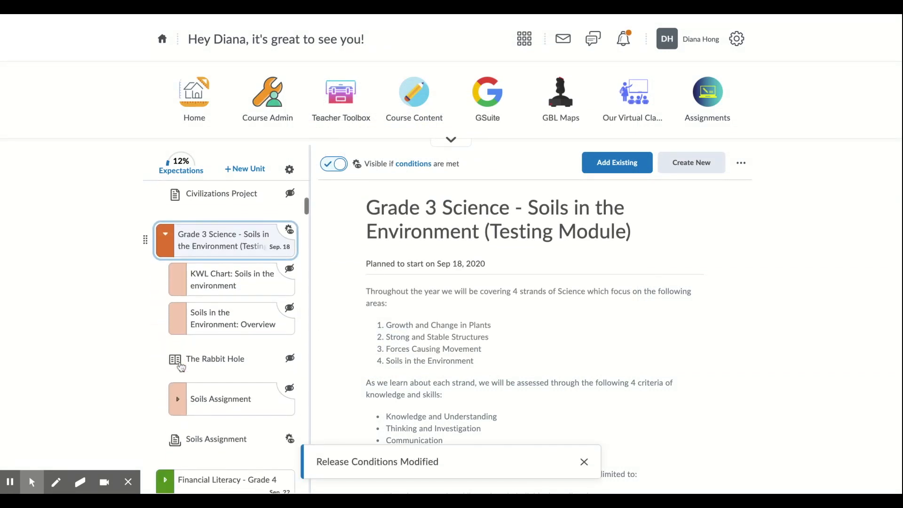
scroll(223, 290, "up", 6)
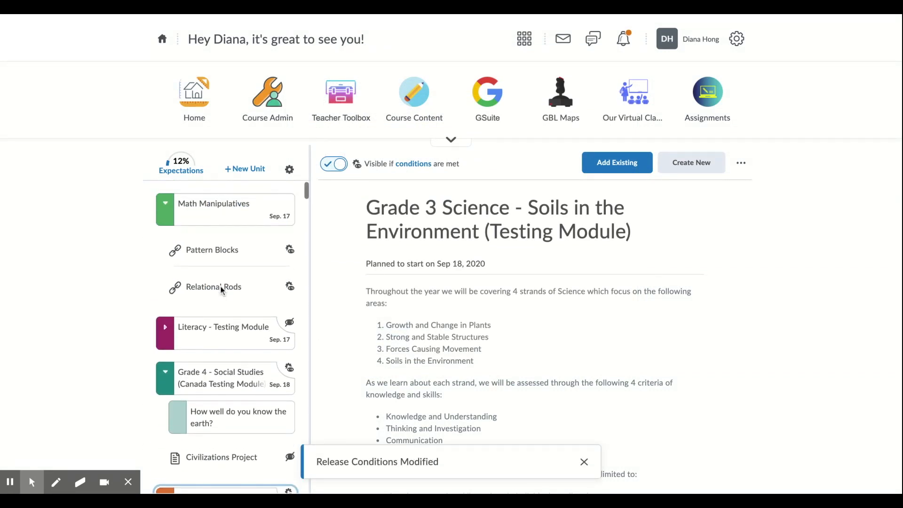